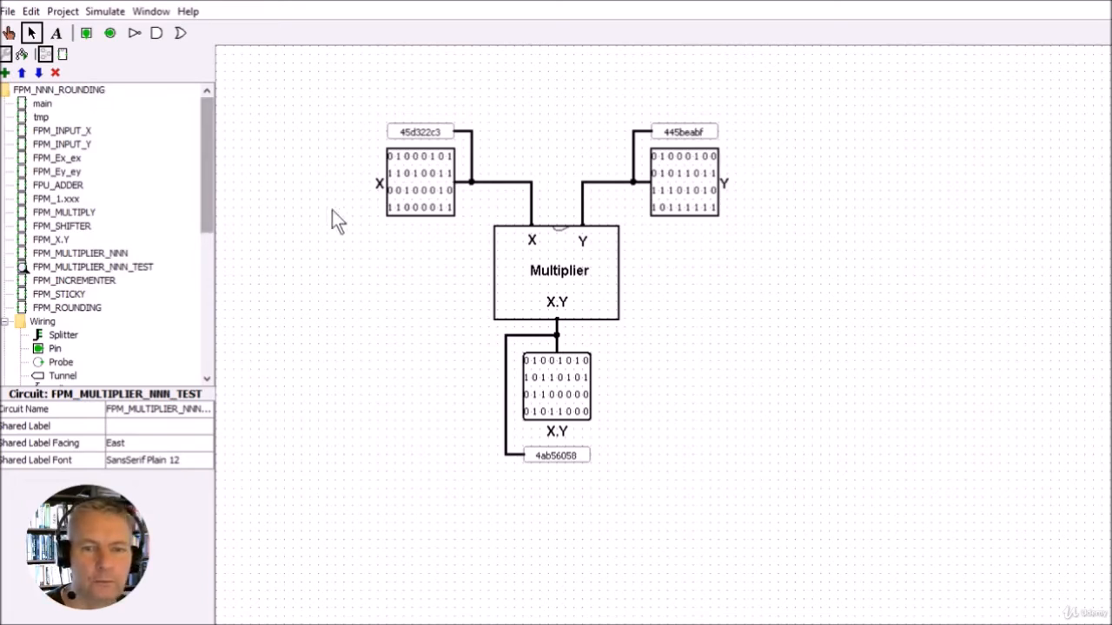
- Collapse the Wiring library and open the internal FPM_MULTIPLIER_NNN circuit of the Multiplier block
{"action": "left_click", "coordinate": [4, 322]}
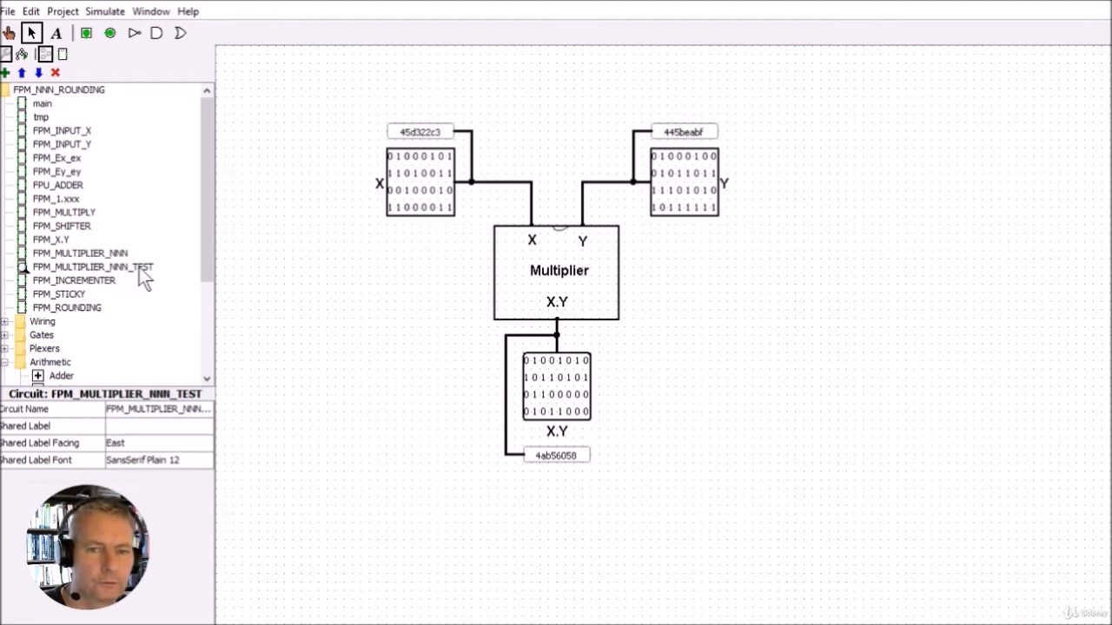
{"action": "left_click", "coordinate": [87, 252]}
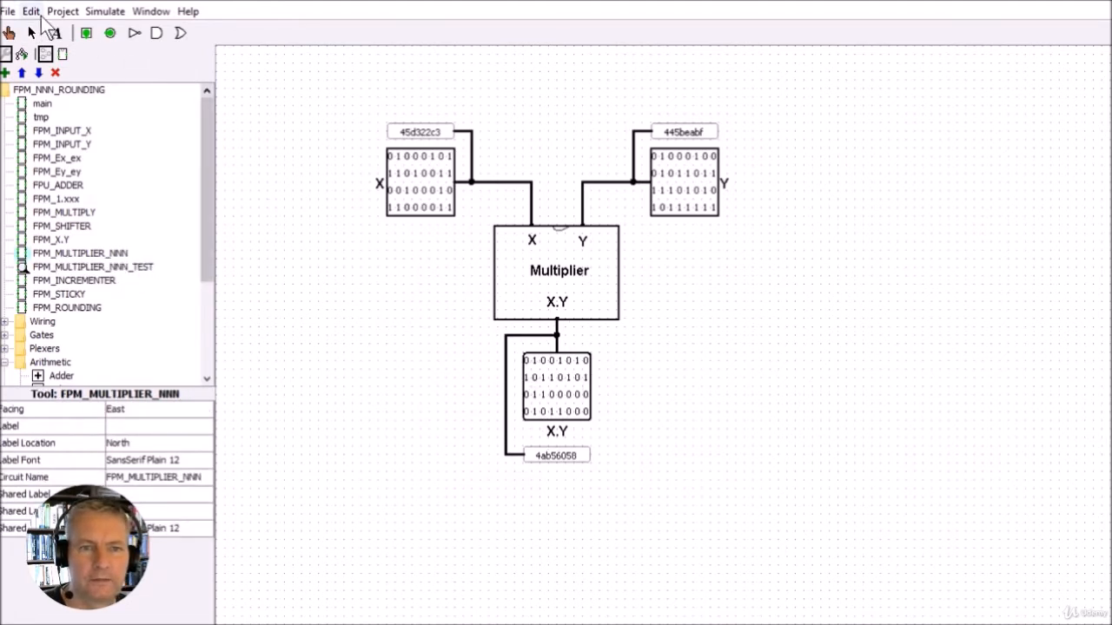
{"action": "left_click", "coordinate": [31, 32]}
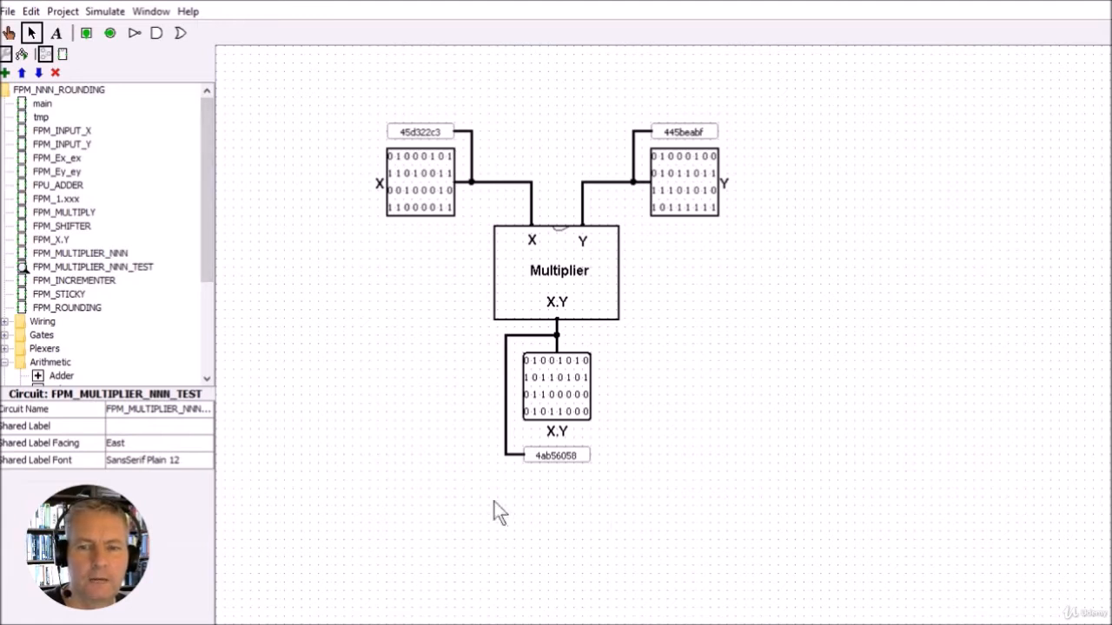
{"action": "right_click", "coordinate": [547, 279]}
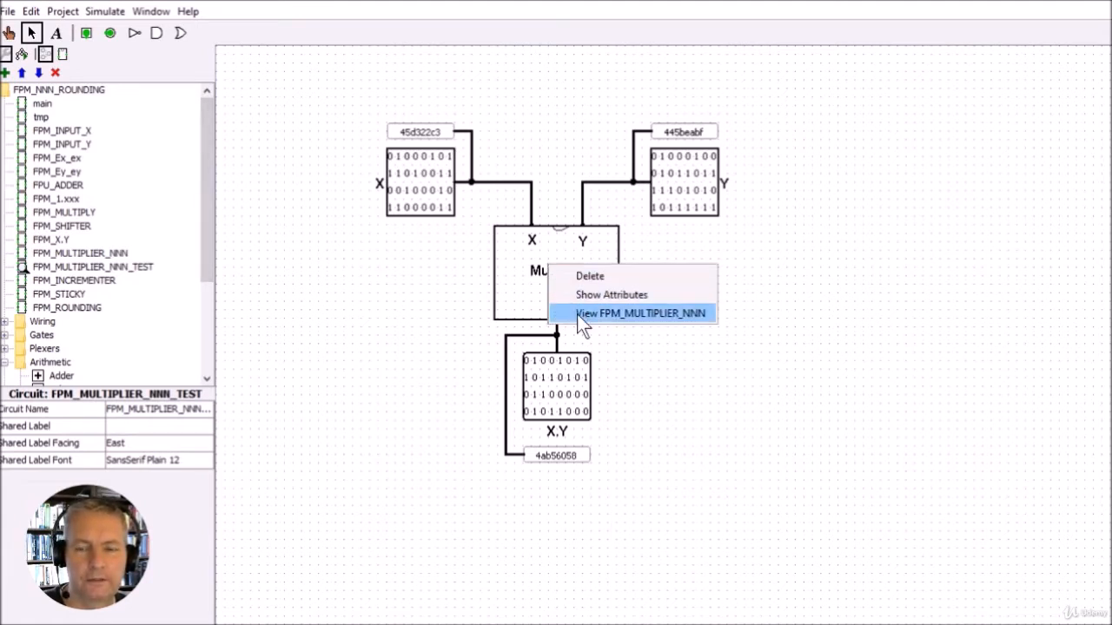
{"action": "left_click", "coordinate": [582, 314]}
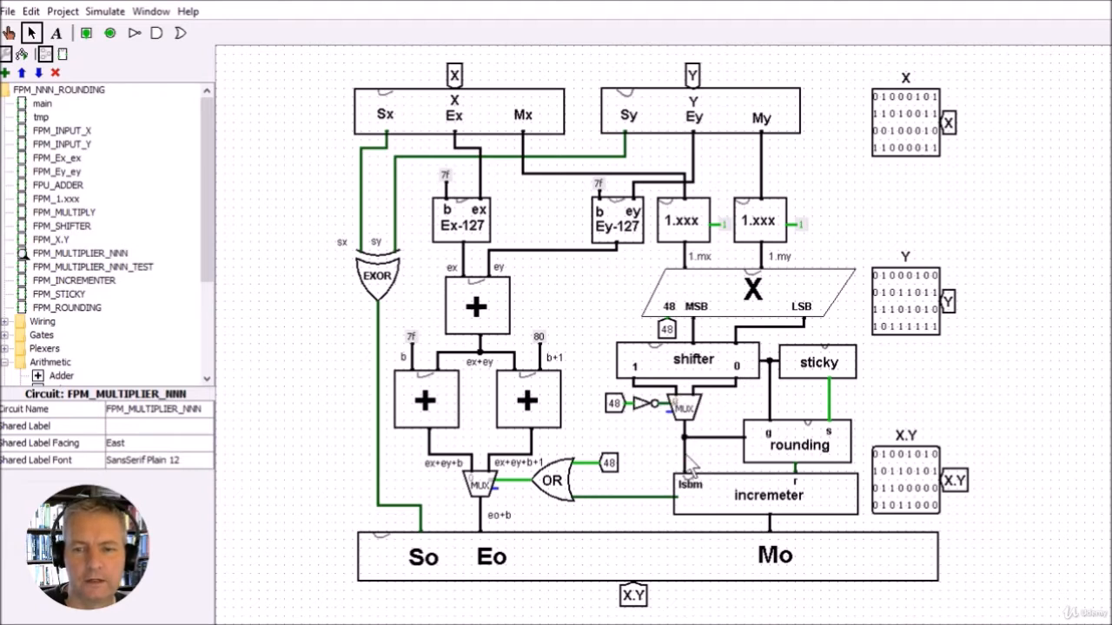
- Open the internal circuit of the shifter block in the multiplier
{"action": "mouse_move", "coordinate": [684, 454]}
{"action": "left_mouse_down"}
{"action": "mouse_move", "coordinate": [669, 458]}
{"action": "mouse_move", "coordinate": [663, 535]}
{"action": "mouse_move", "coordinate": [684, 464]}
{"action": "left_mouse_up"}
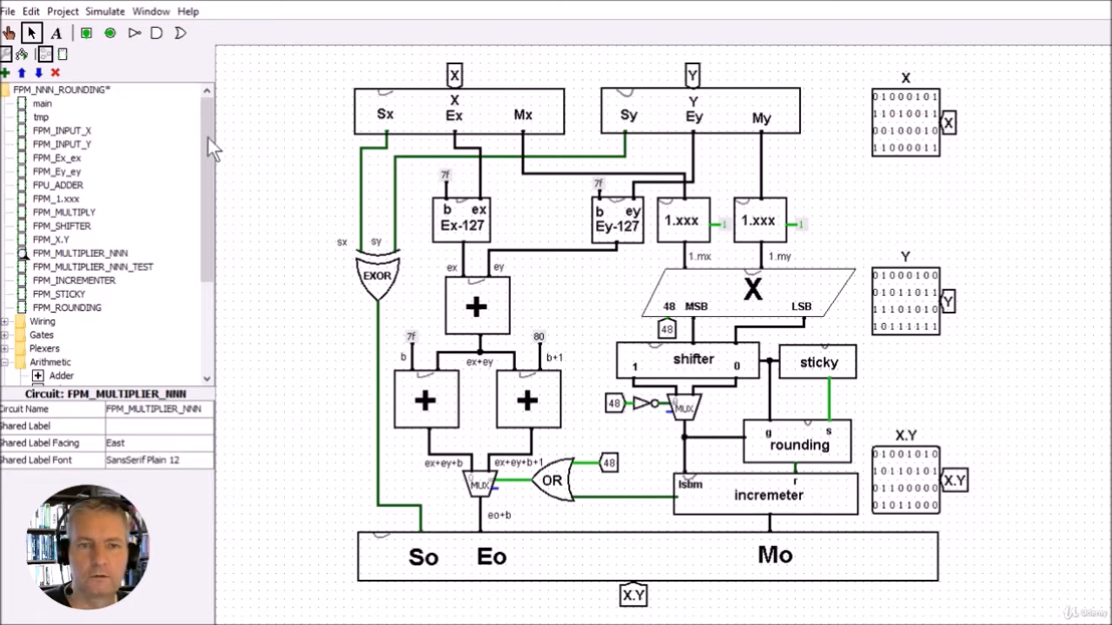
{"action": "left_click", "coordinate": [693, 361]}
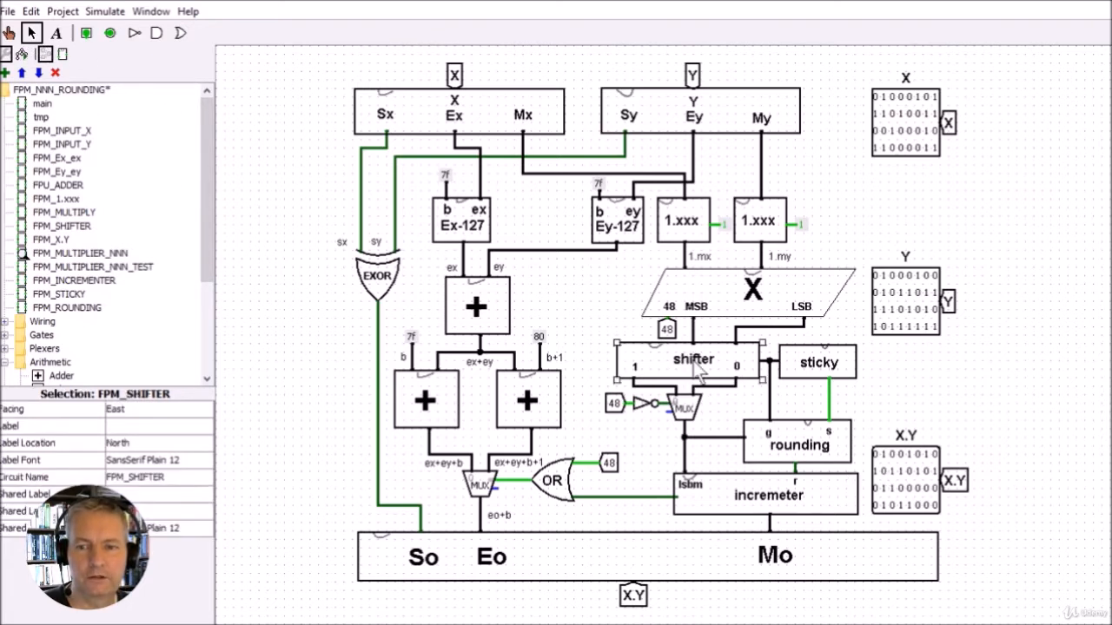
{"action": "right_click", "coordinate": [693, 363]}
{"action": "left_click", "coordinate": [762, 409]}
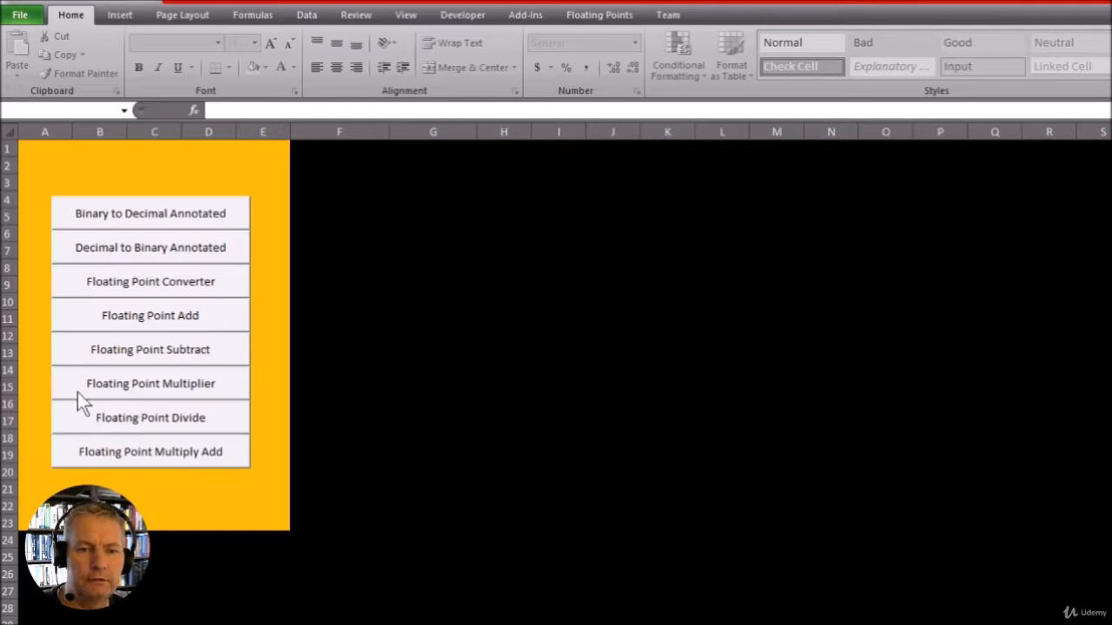
- In the Excel workbook, run the Floating Point Multiplier with Y set to 67578.456 and X to 345.6896, and close its form
{"action": "left_click", "coordinate": [164, 392]}
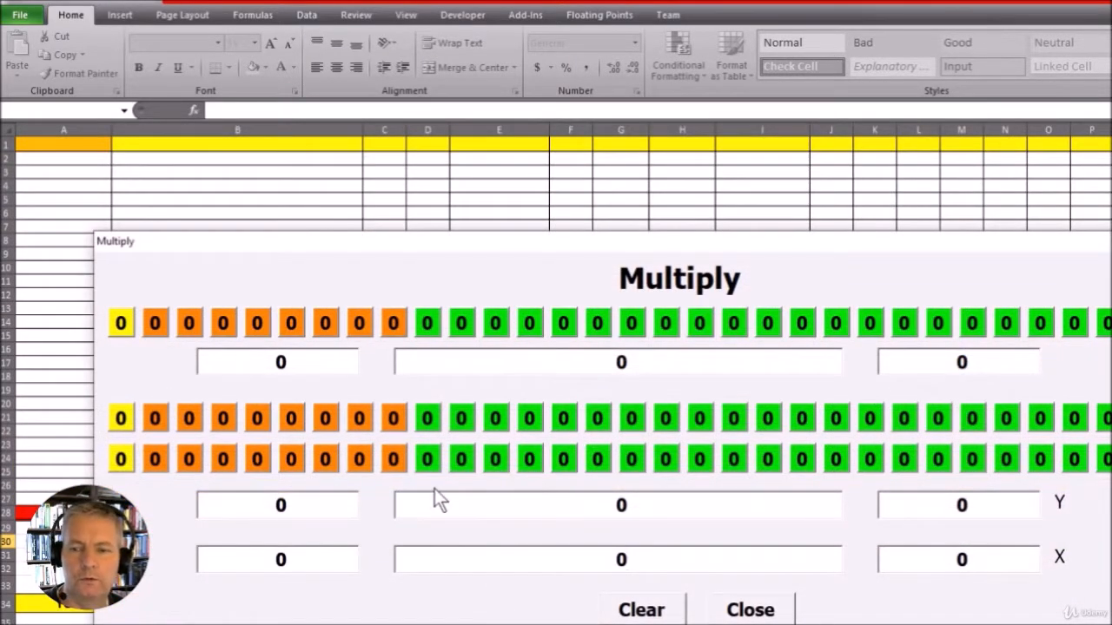
{"action": "left_click_drag", "start_coordinate": [640, 513], "coordinate": [593, 503]}
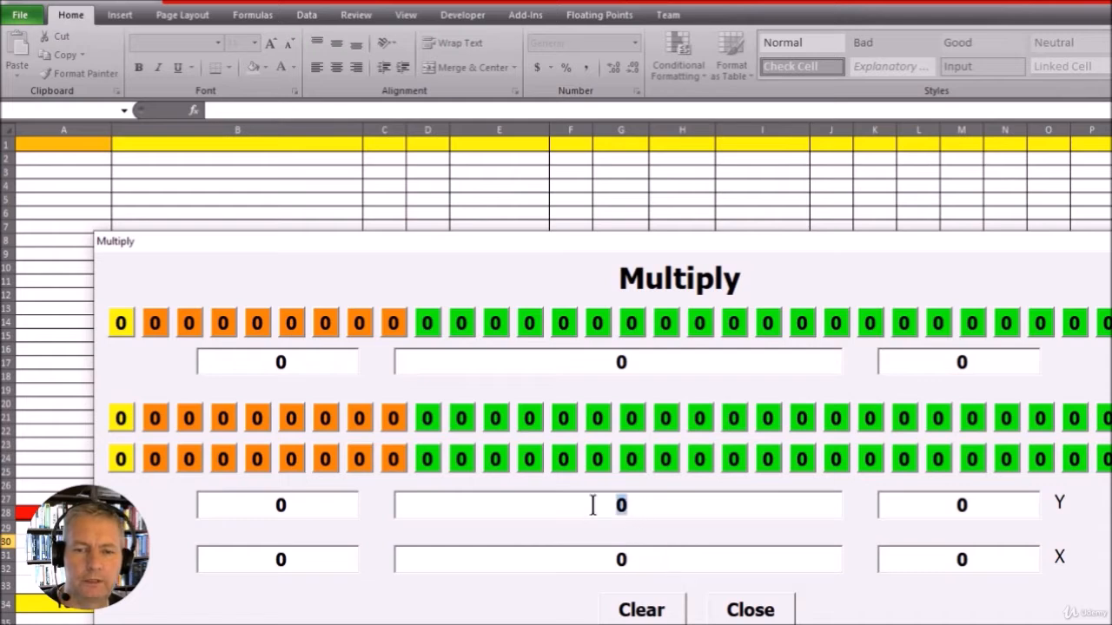
{"action": "type", "text": "6757"}
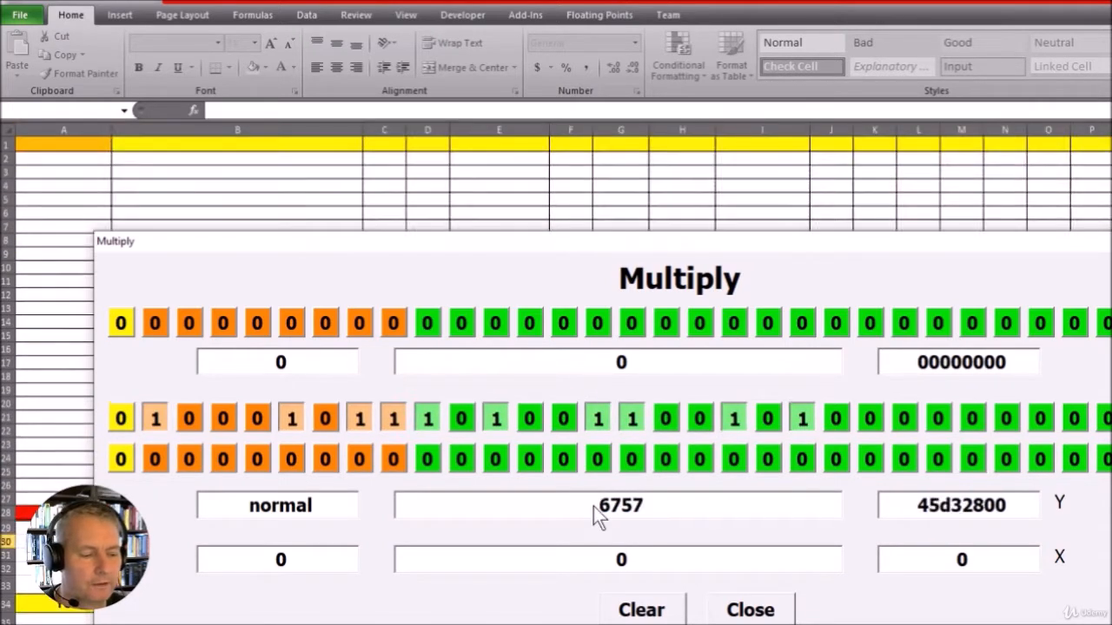
{"action": "type", "text": "8.456"}
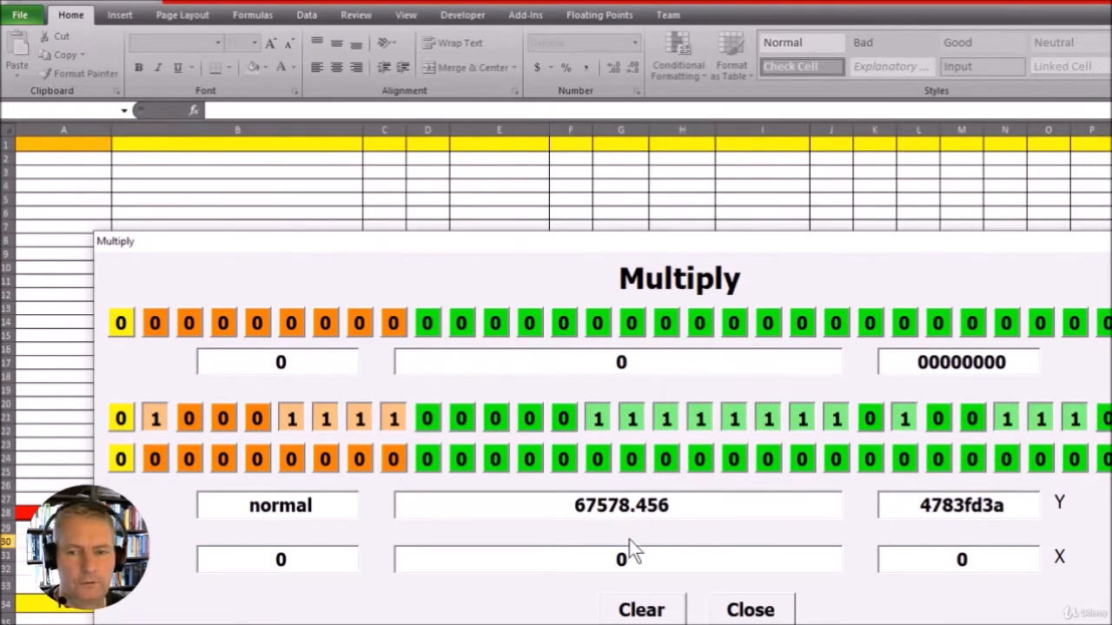
{"action": "left_click_drag", "start_coordinate": [629, 558], "coordinate": [606, 575]}
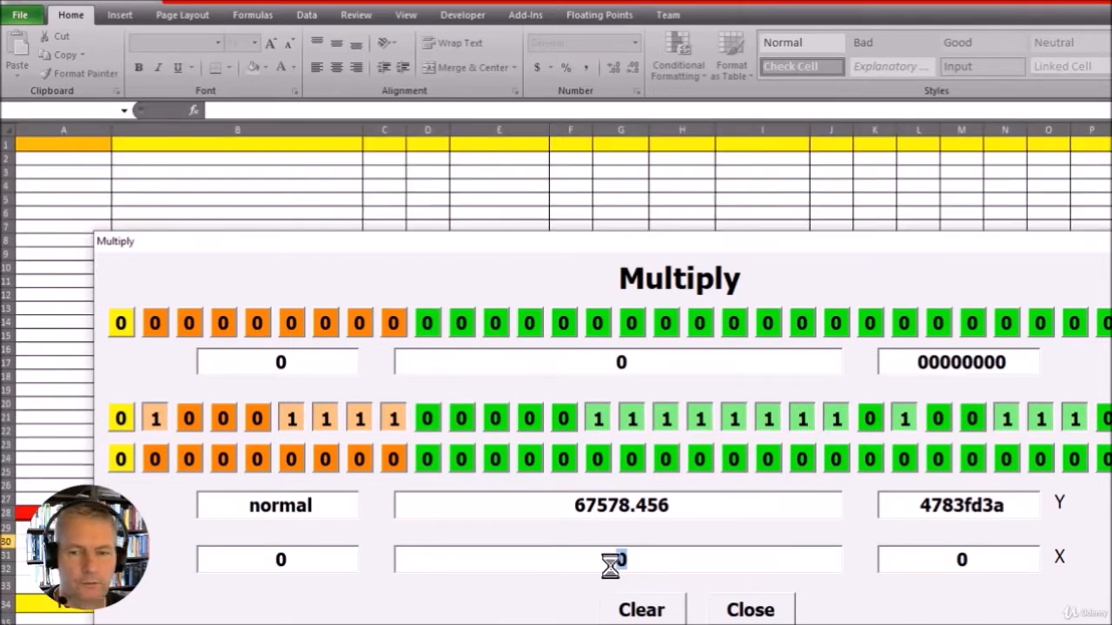
{"action": "type", "text": "345.6896"}
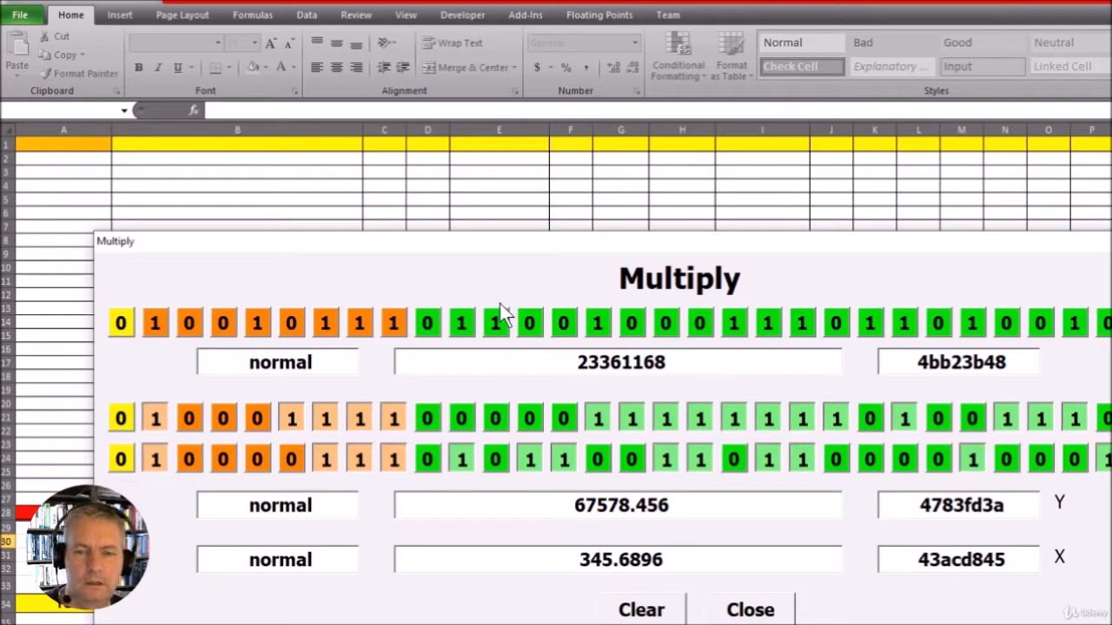
{"action": "left_click_drag", "start_coordinate": [484, 252], "coordinate": [544, 62]}
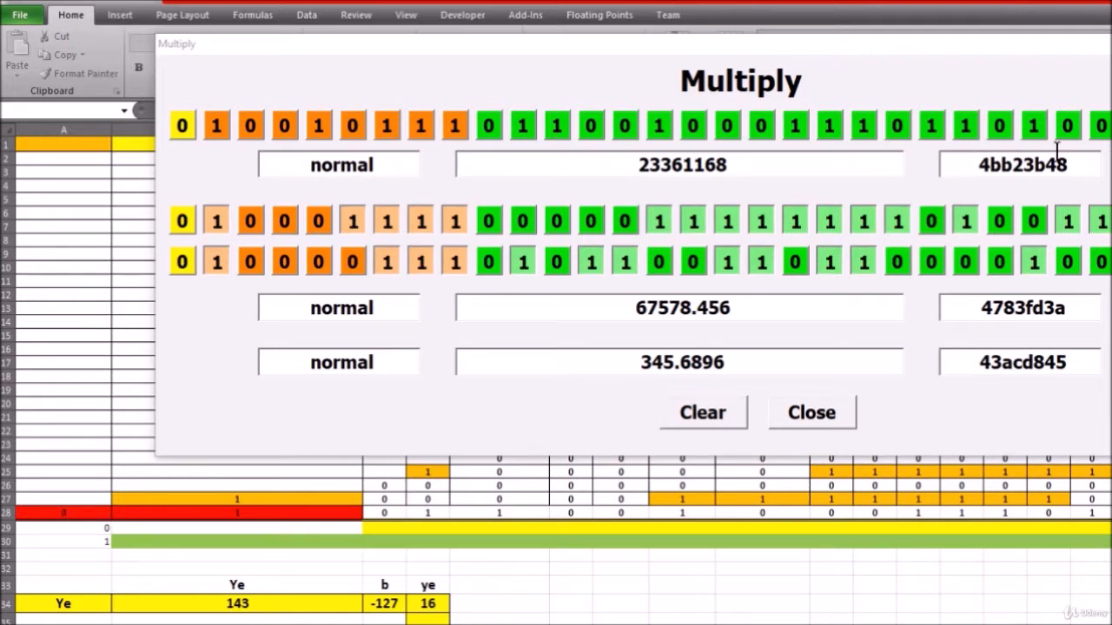
{"action": "left_click", "coordinate": [806, 415]}
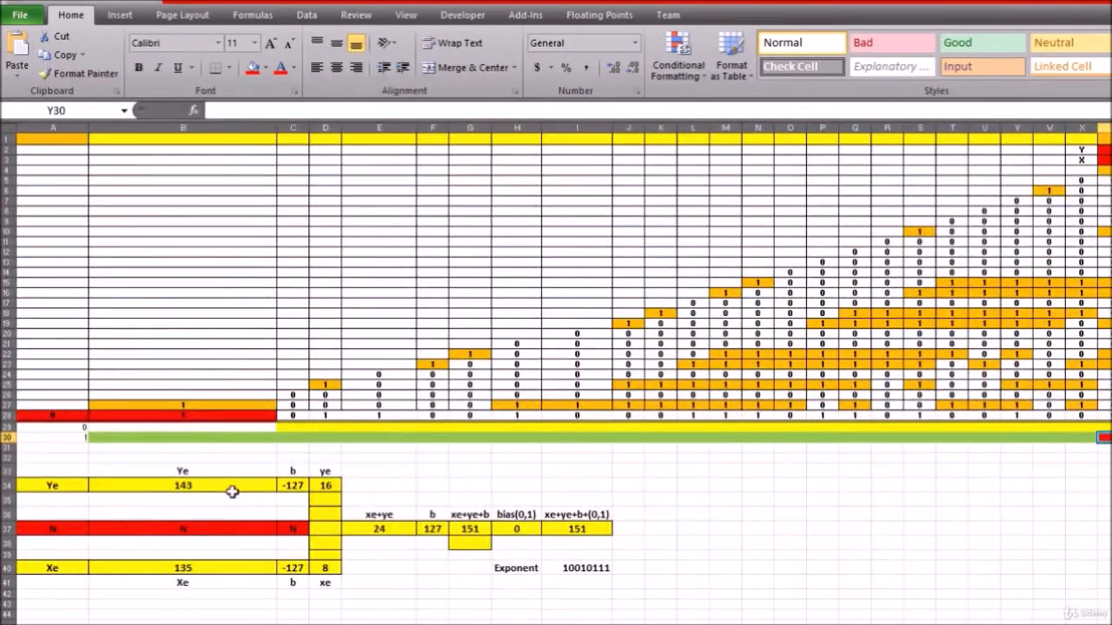
- Examine the leading product bit in B28, the product bits from C28 across row 28, and the yellow range C29:Y29 beneath them
{"action": "left_click", "coordinate": [198, 411]}
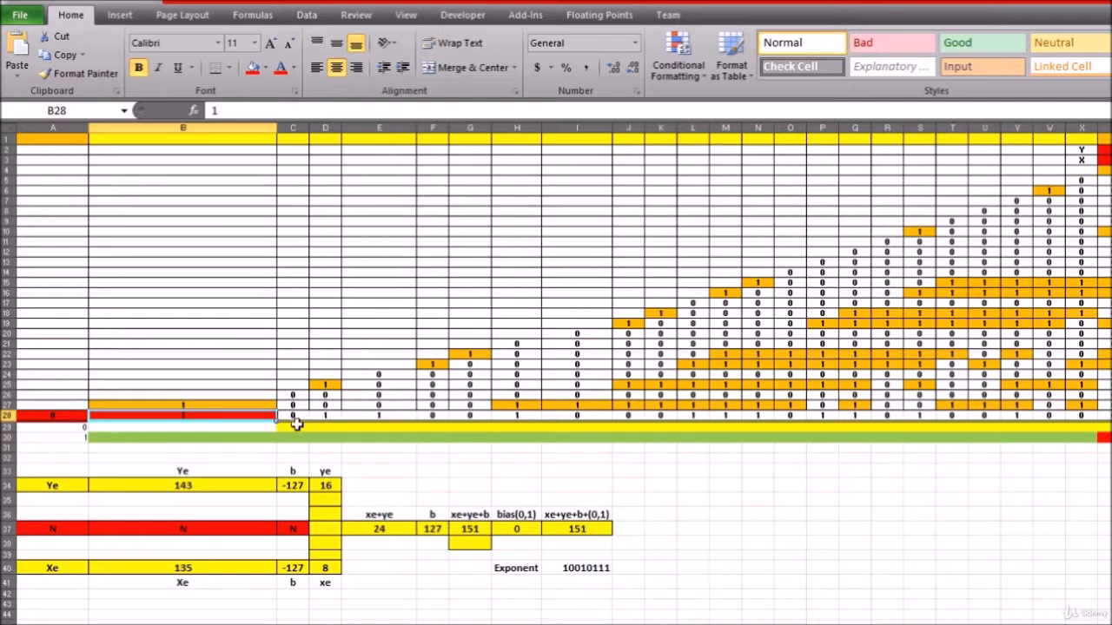
{"action": "left_click", "coordinate": [295, 416]}
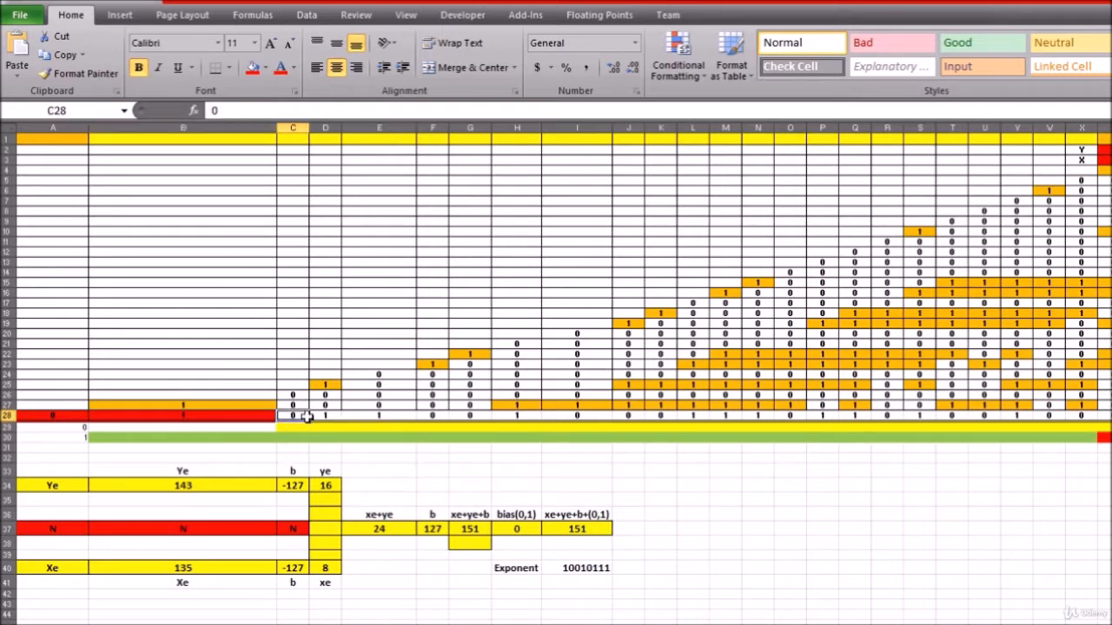
{"action": "left_click_drag", "start_coordinate": [308, 417], "coordinate": [935, 415]}
{"action": "left_click_drag", "start_coordinate": [1038, 423], "coordinate": [1106, 416]}
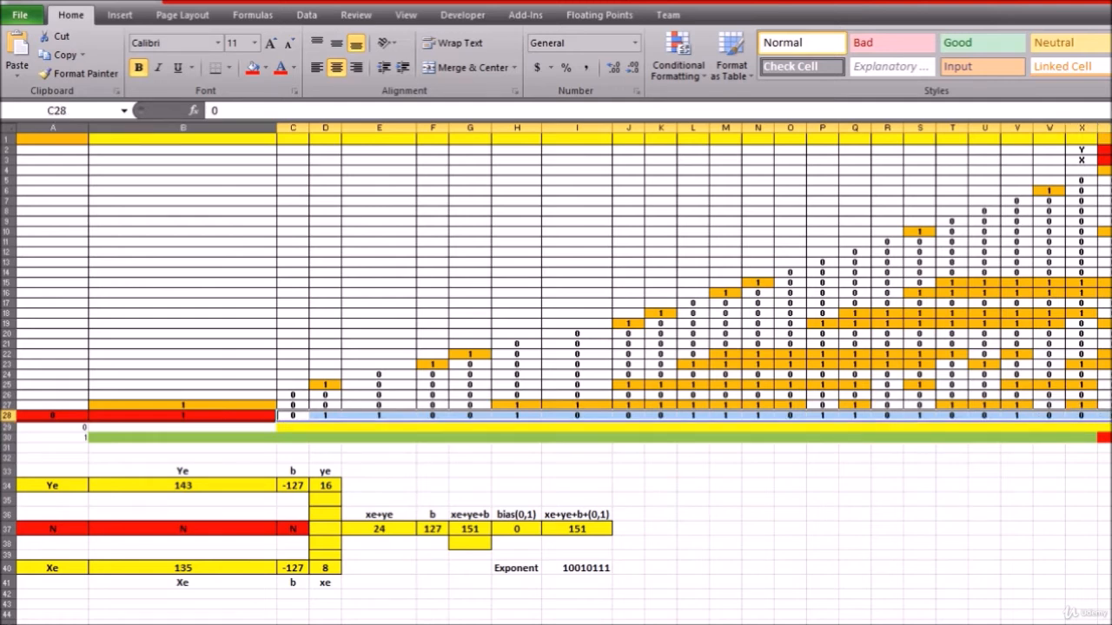
{"action": "left_click", "coordinate": [293, 427]}
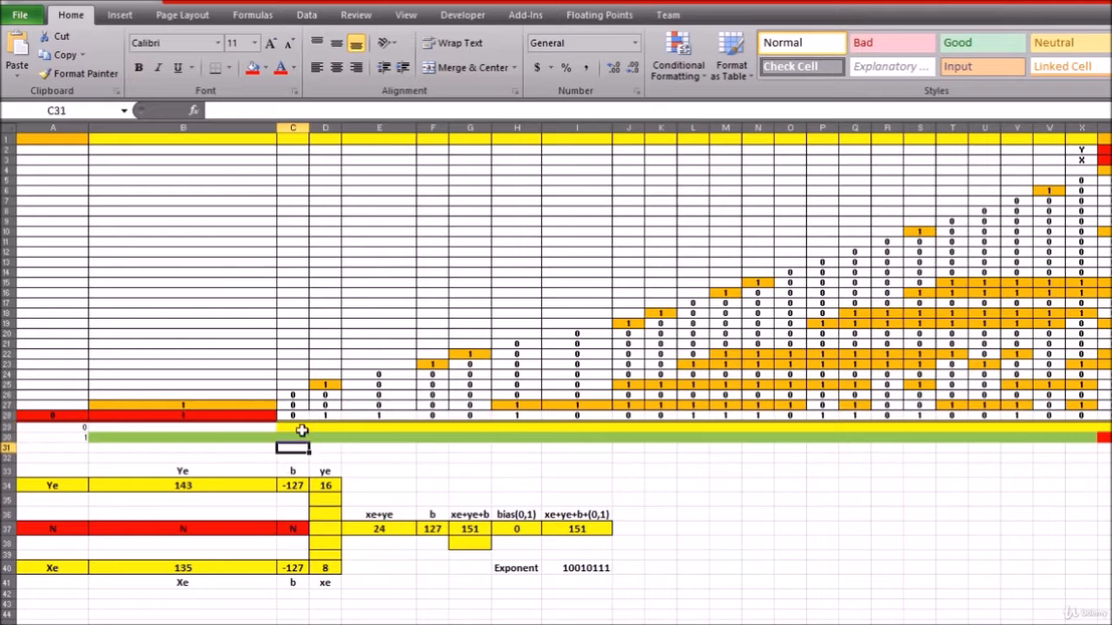
{"action": "left_click_drag", "start_coordinate": [300, 428], "coordinate": [1085, 436]}
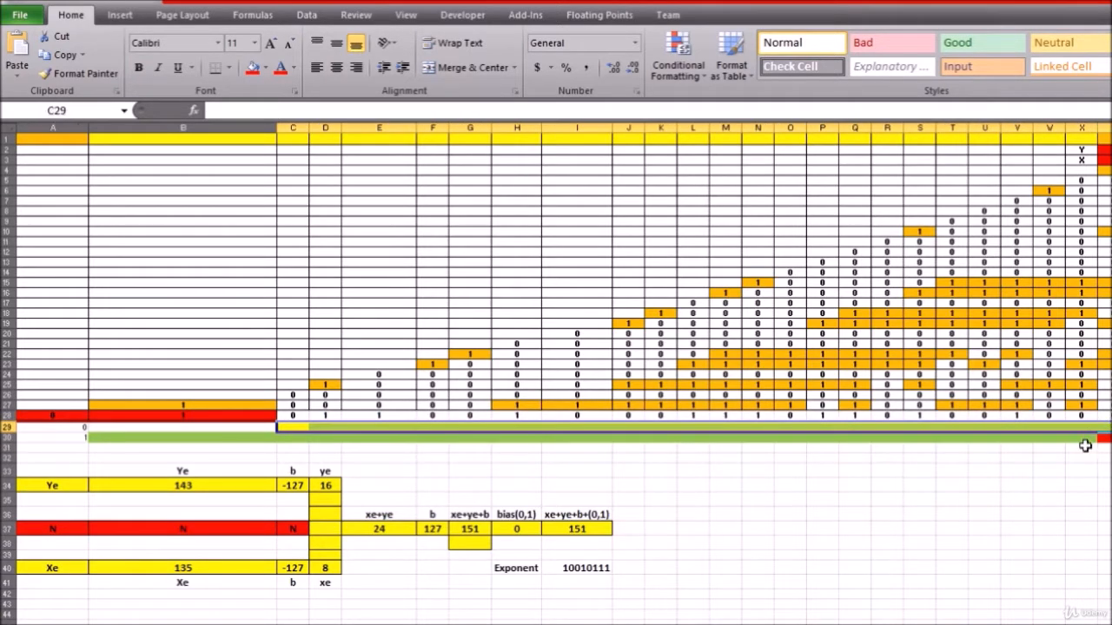
{"action": "scroll", "coordinate": [562, 373], "scroll_direction": "right", "scroll_amount": 6}
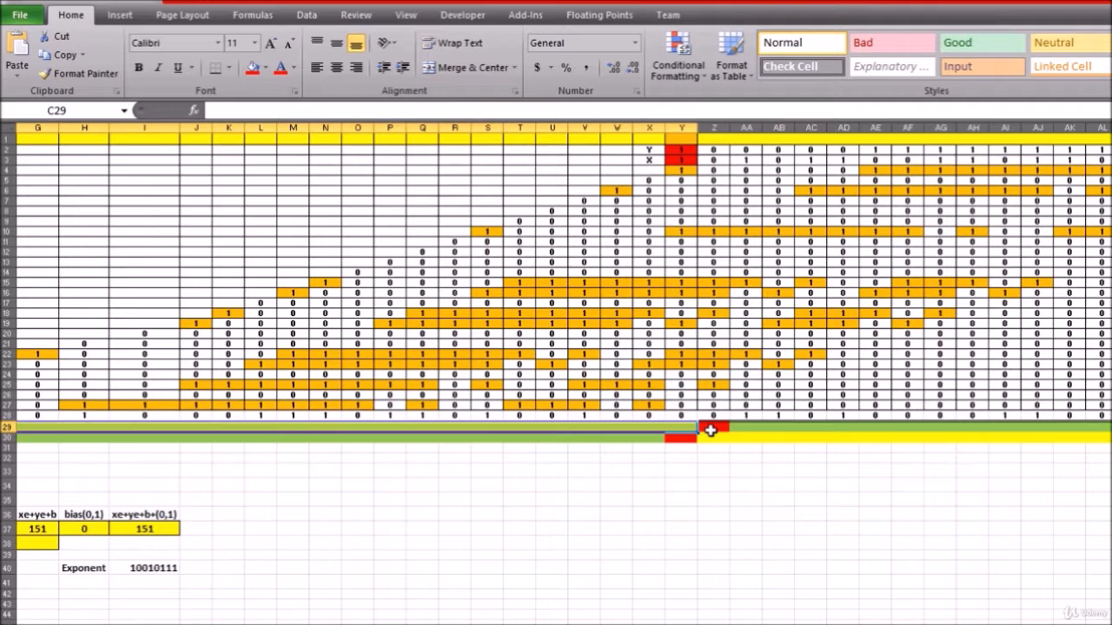
- Examine the red marker cell Z29 and the green range from AA29 onward under the product bits
{"action": "left_click", "coordinate": [710, 429]}
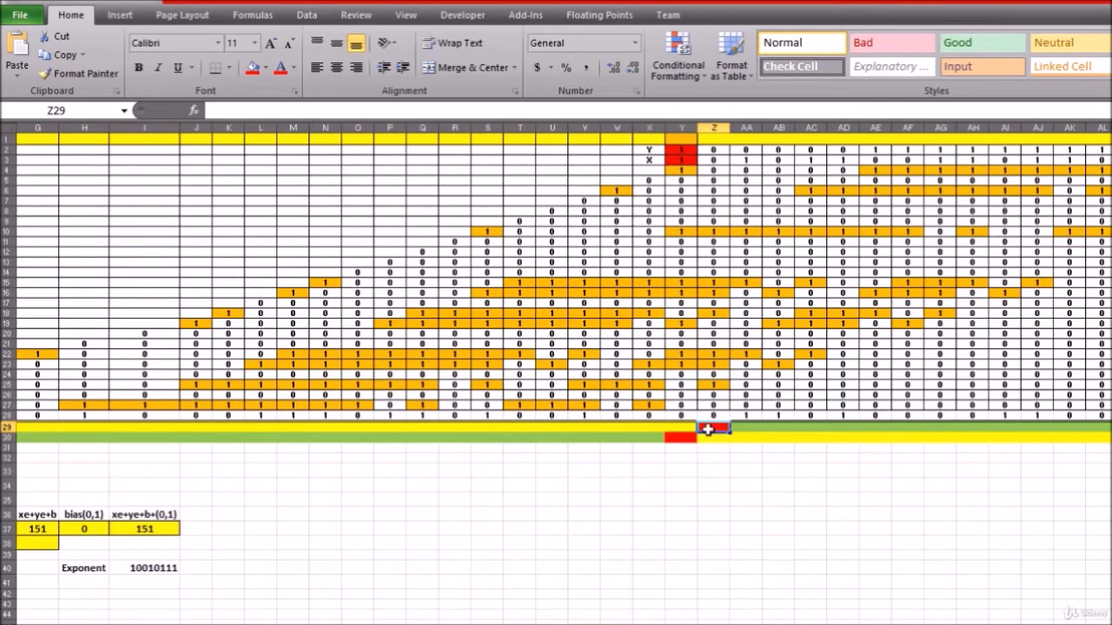
{"action": "left_click", "coordinate": [747, 428]}
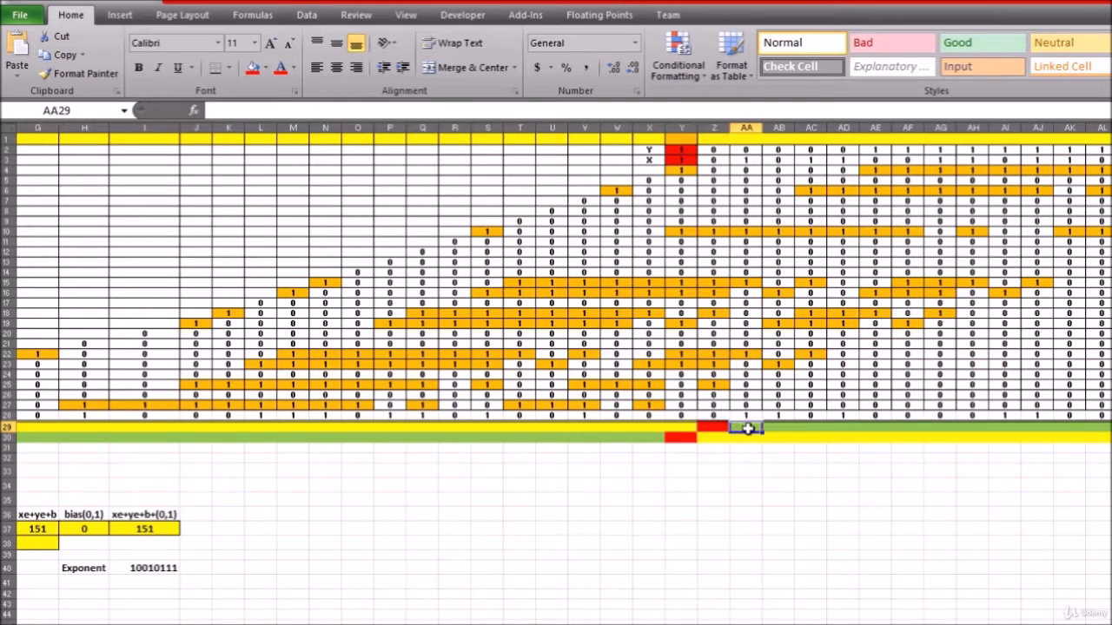
{"action": "left_click_drag", "start_coordinate": [747, 428], "coordinate": [1110, 427]}
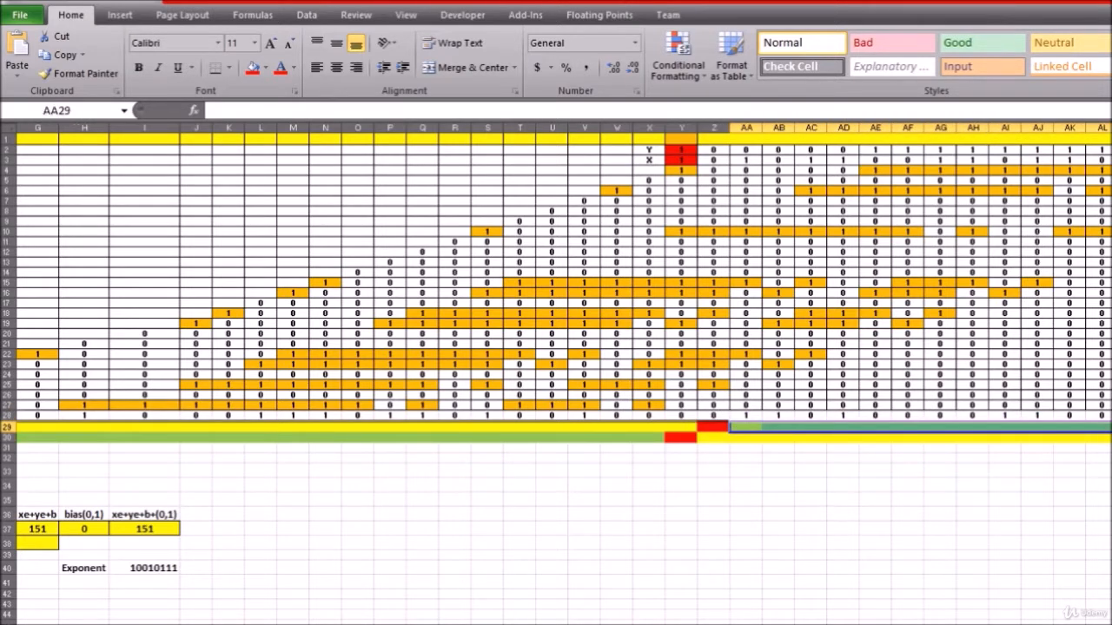
{"action": "left_click", "coordinate": [748, 448]}
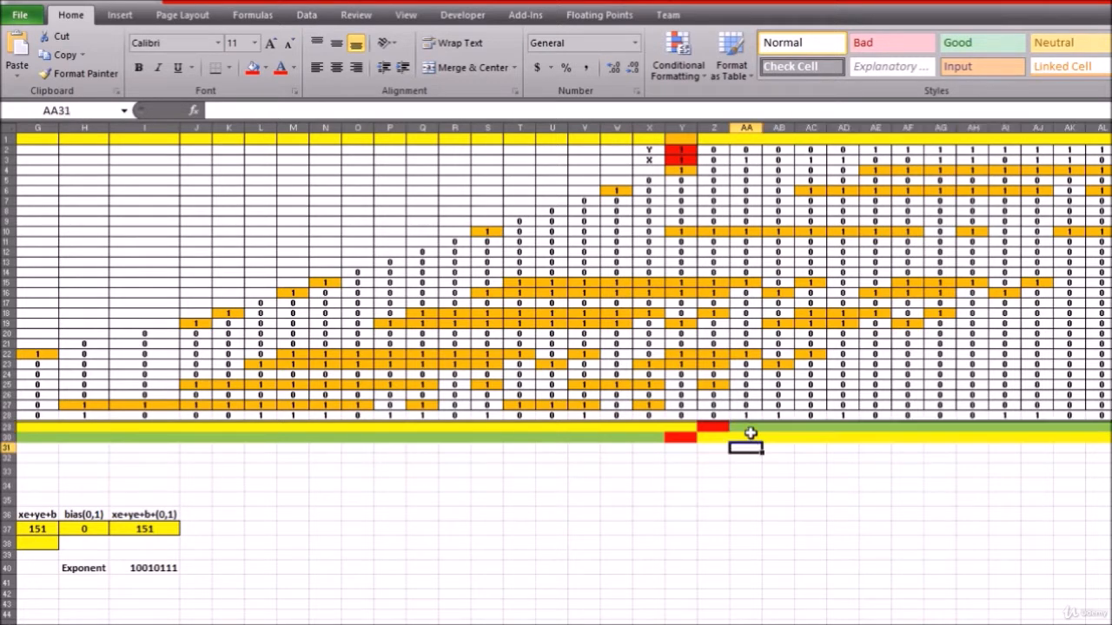
{"action": "left_click", "coordinate": [750, 426]}
{"action": "left_click_drag", "start_coordinate": [751, 425], "coordinate": [1110, 427]}
{"action": "left_click", "coordinate": [744, 426]}
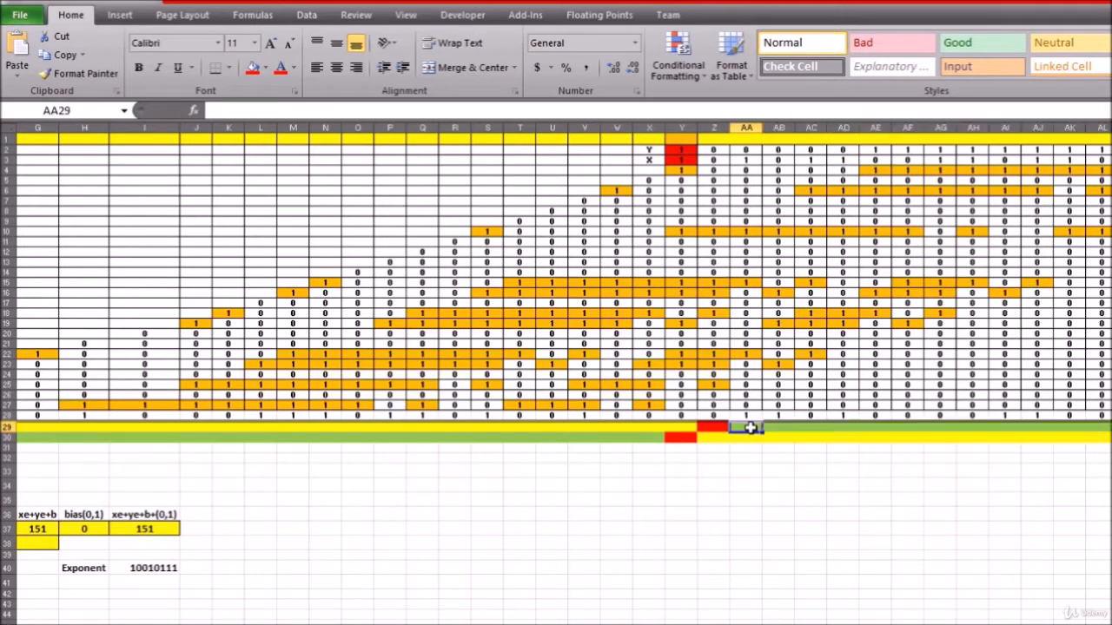
- Compare the last yellow cell Y29 with the red cell Z29 and the green cells from AA29 onward to study the rounding bits
{"action": "left_click", "coordinate": [703, 428]}
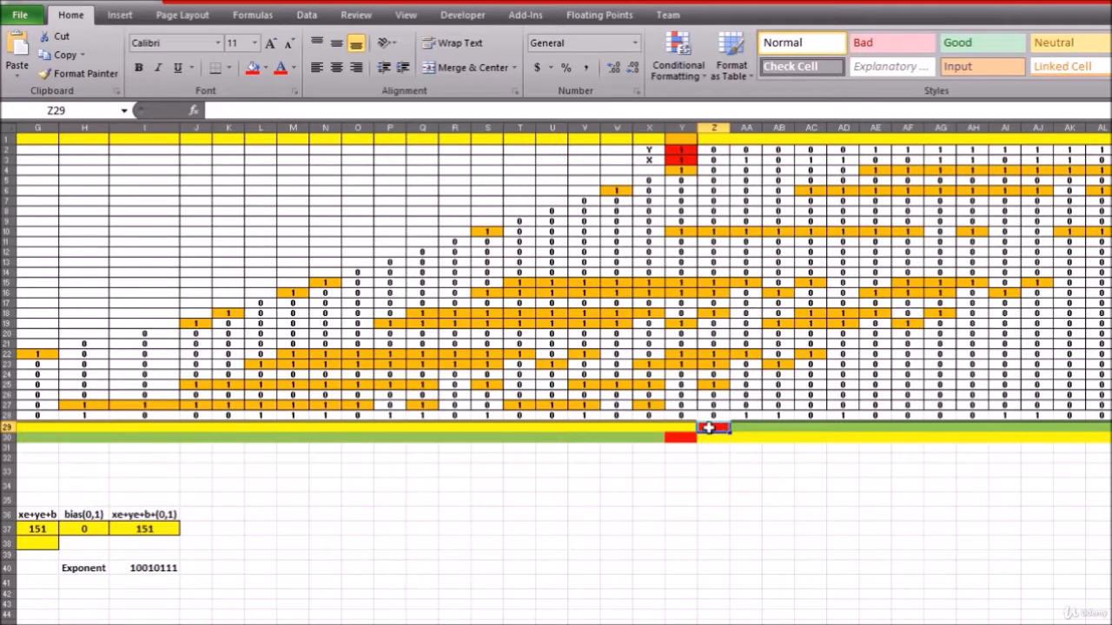
{"action": "left_click", "coordinate": [670, 427]}
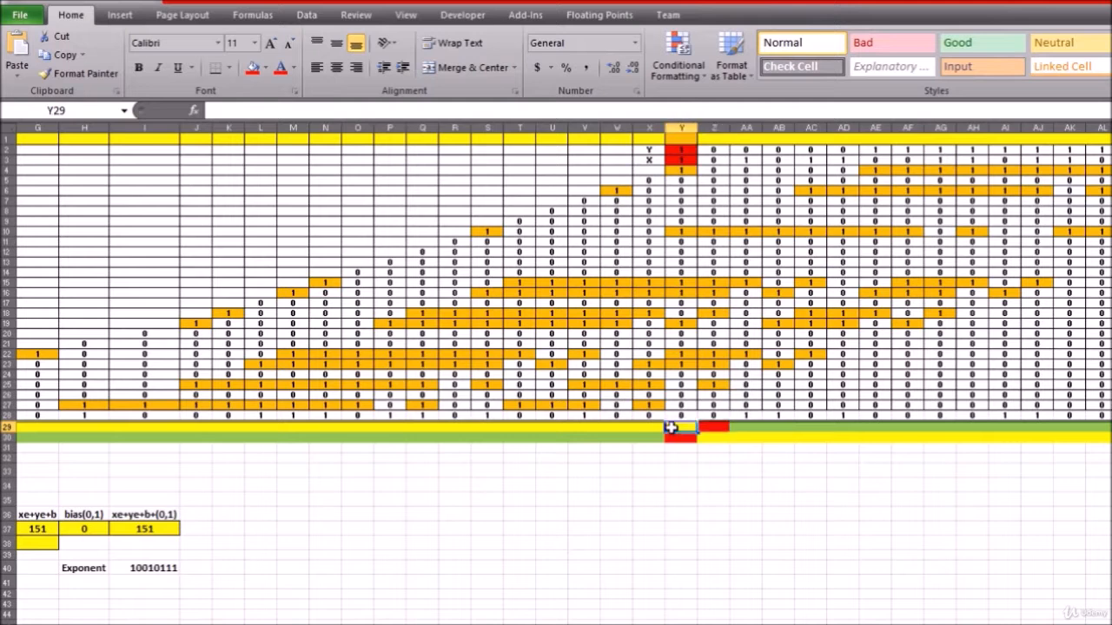
{"action": "left_click", "coordinate": [648, 502]}
{"action": "left_click", "coordinate": [678, 429]}
{"action": "left_click", "coordinate": [713, 426]}
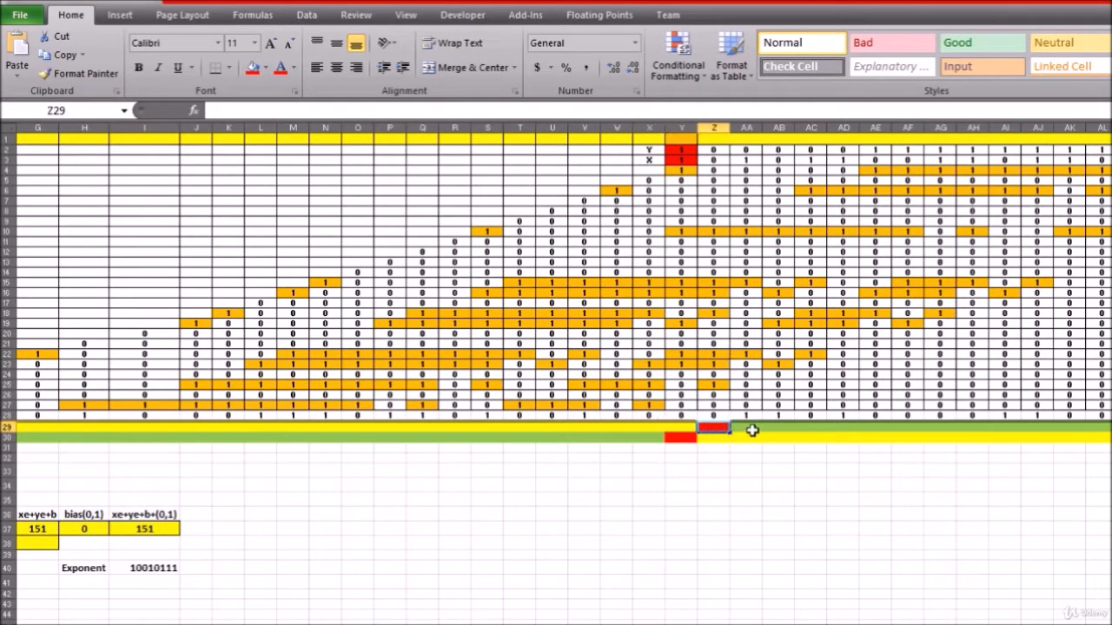
{"action": "left_click_drag", "start_coordinate": [744, 427], "coordinate": [1110, 427]}
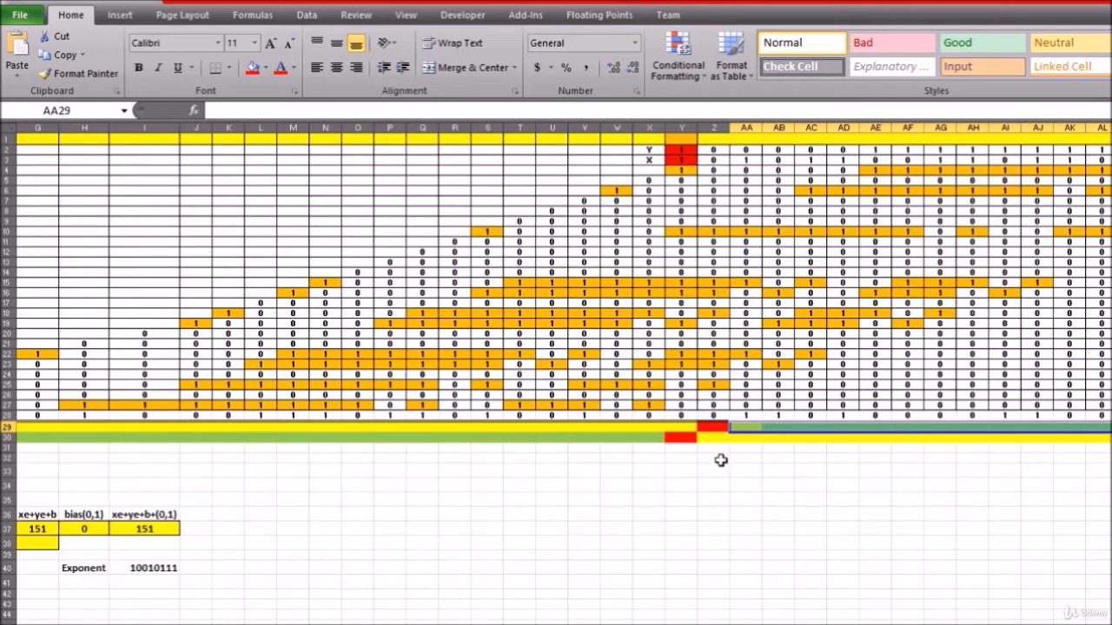
{"action": "left_click", "coordinate": [680, 428]}
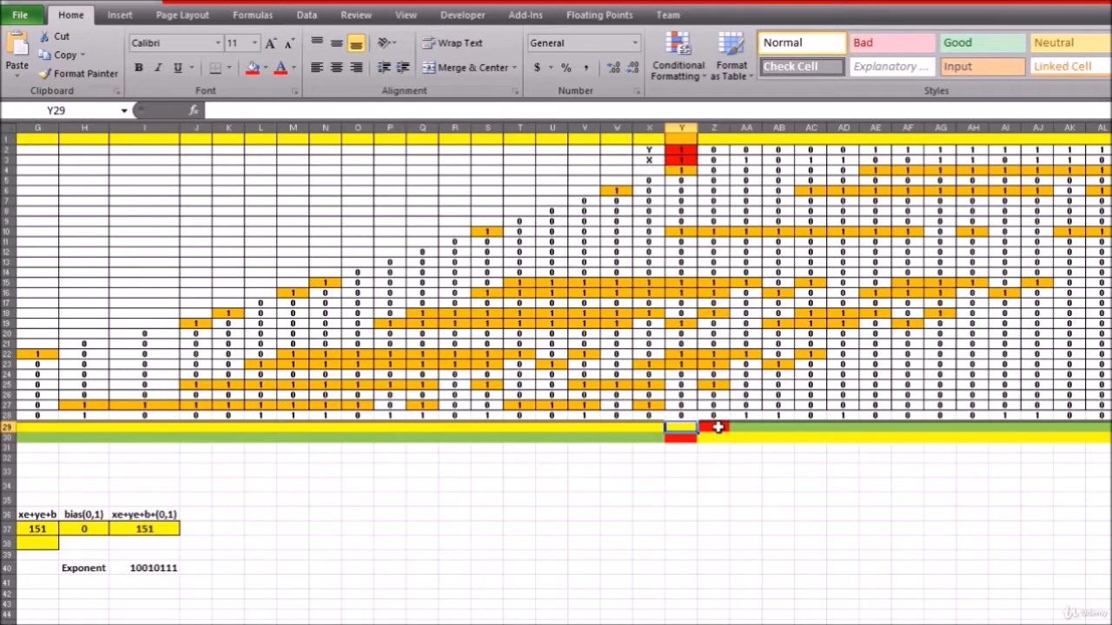
{"action": "left_click_drag", "start_coordinate": [717, 427], "coordinate": [1111, 425]}
{"action": "left_click", "coordinate": [719, 427]}
{"action": "left_click", "coordinate": [747, 427]}
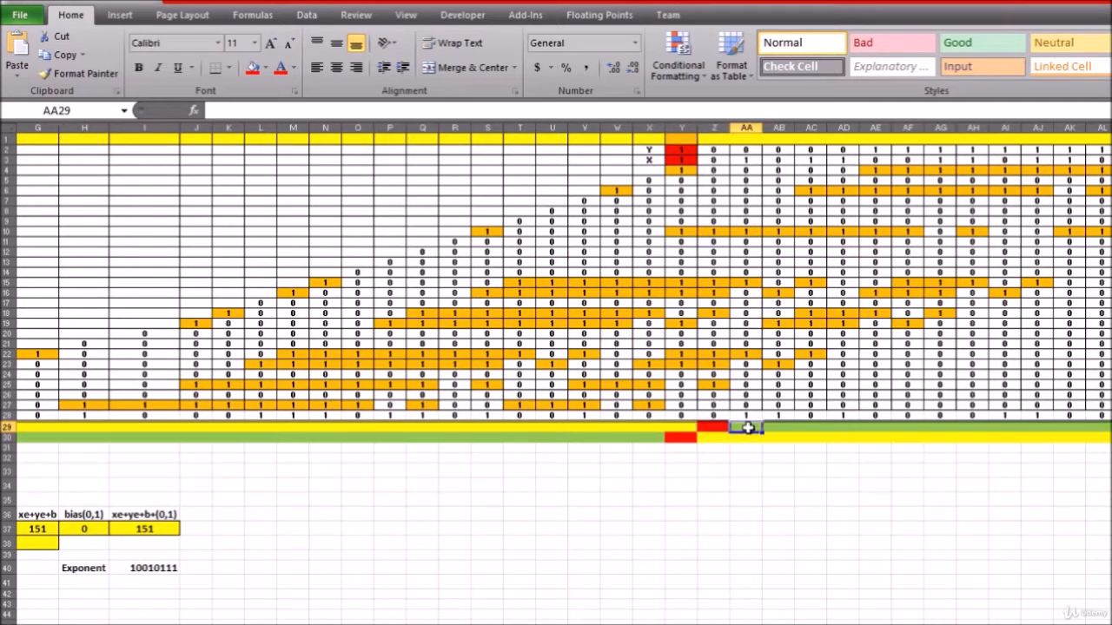
{"action": "left_click_drag", "start_coordinate": [748, 427], "coordinate": [1111, 426]}
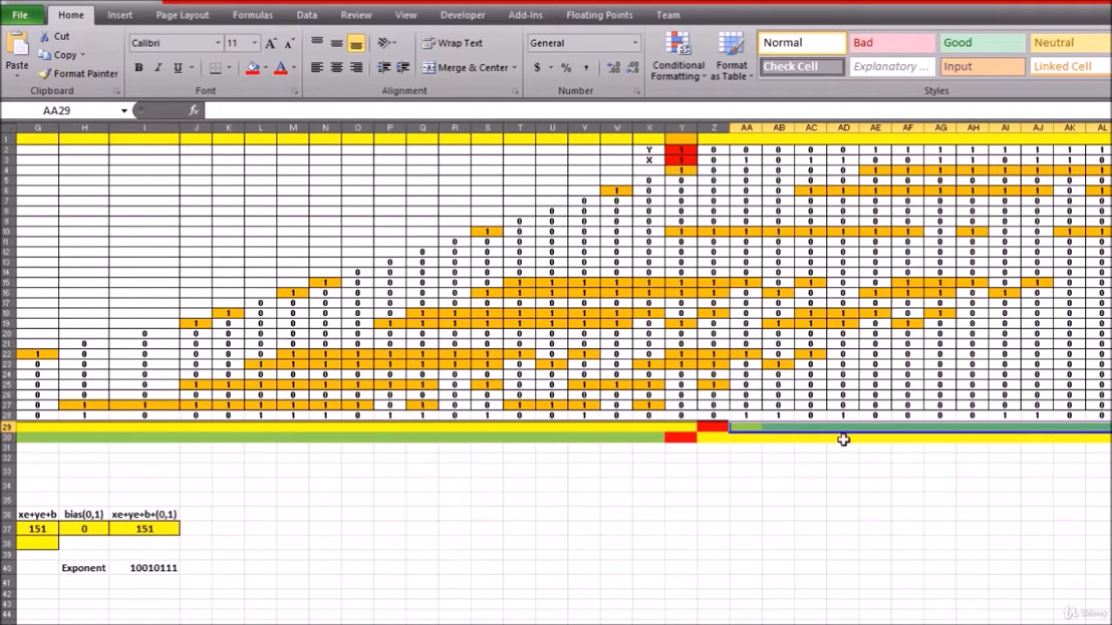
{"action": "left_click", "coordinate": [712, 428]}
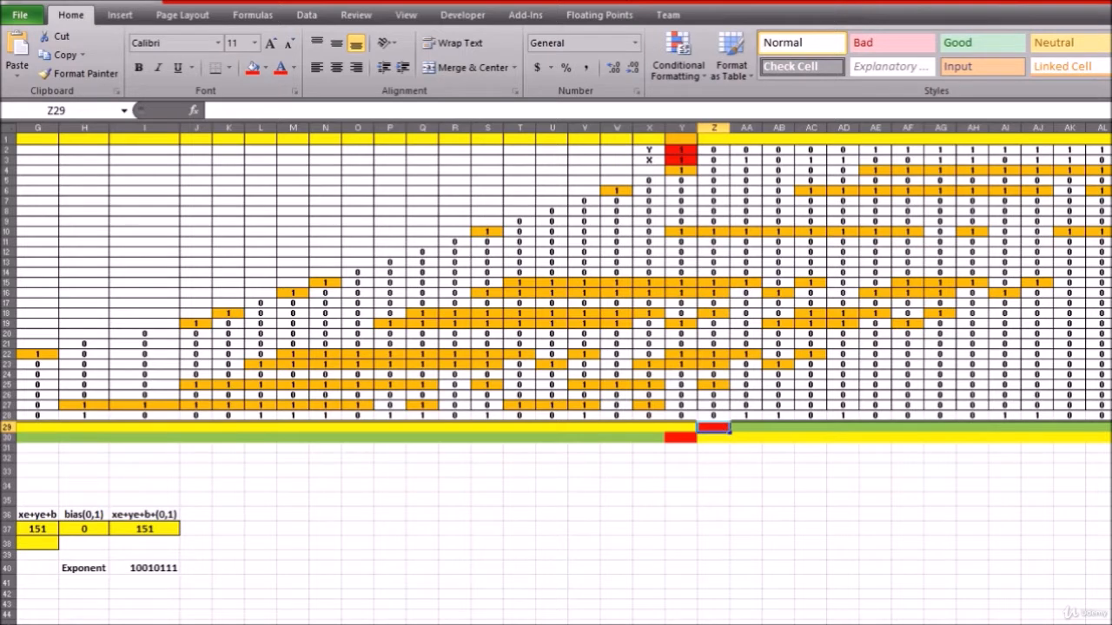
- Examine the leading product bit A28, the product bits from C28, the green range B30:X30, and the red marker Y30
{"action": "scroll", "coordinate": [556, 286], "scroll_direction": "left", "scroll_amount": 3}
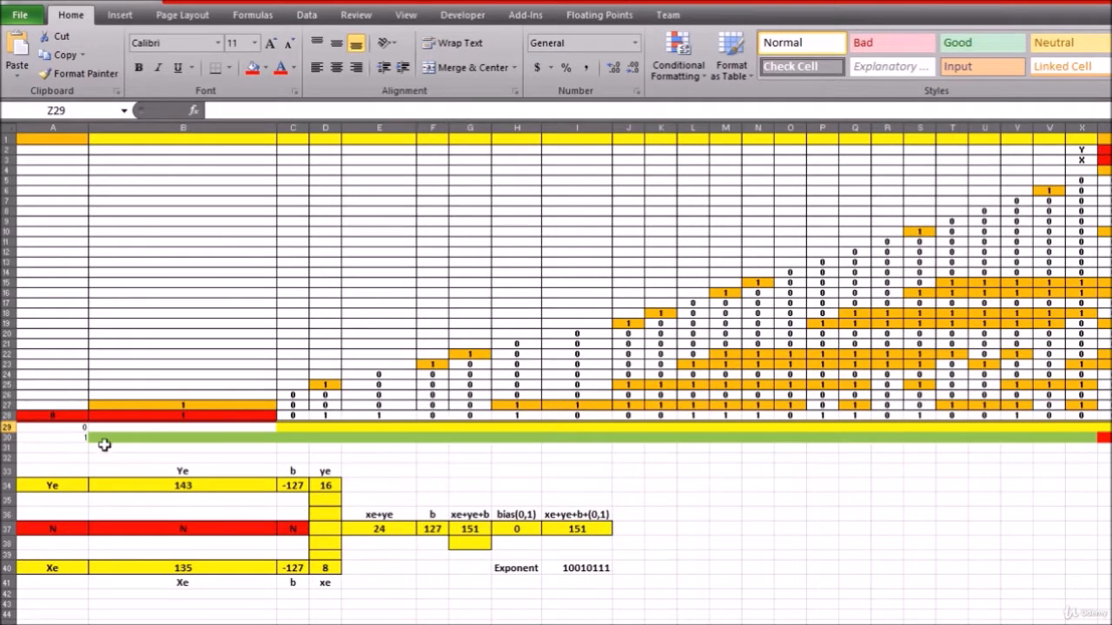
{"action": "left_click", "coordinate": [47, 416]}
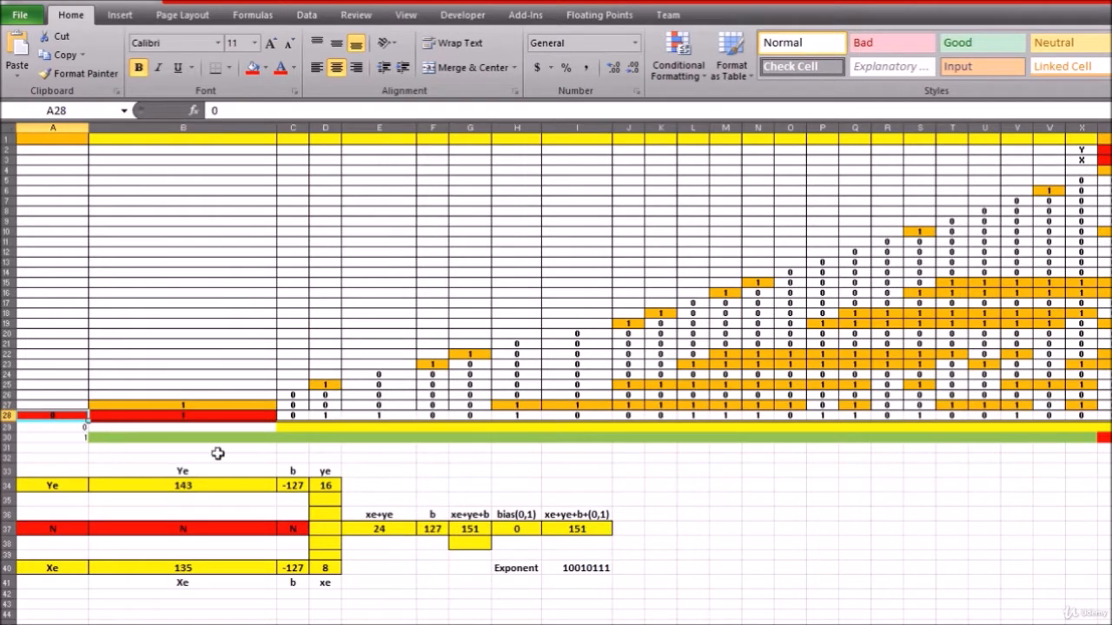
{"action": "left_click_drag", "start_coordinate": [293, 414], "coordinate": [1107, 415]}
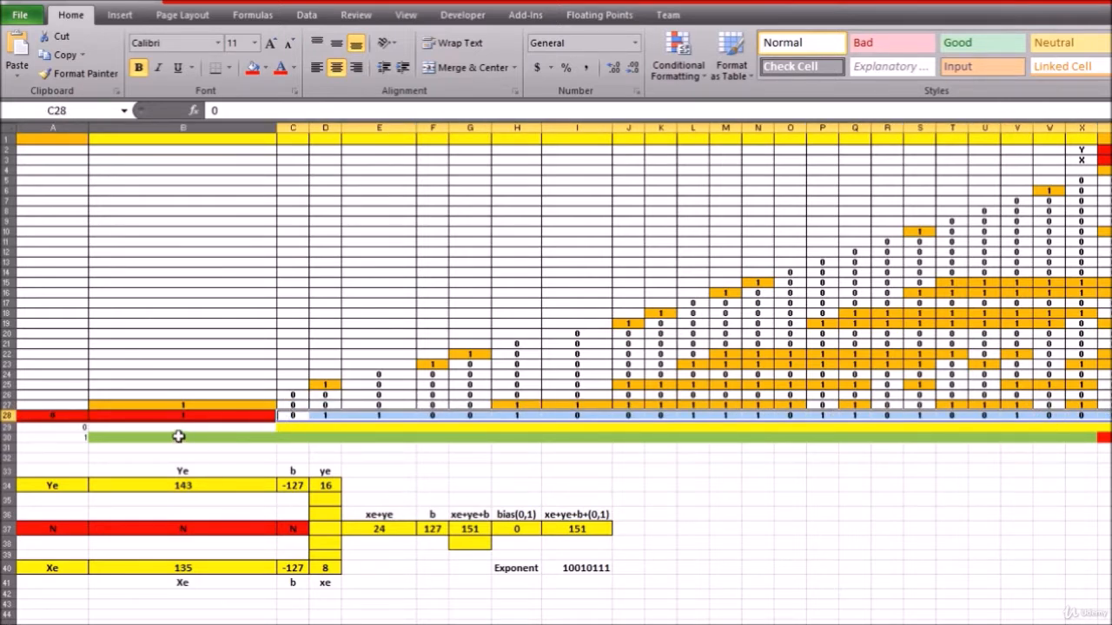
{"action": "left_click_drag", "start_coordinate": [178, 436], "coordinate": [1077, 438]}
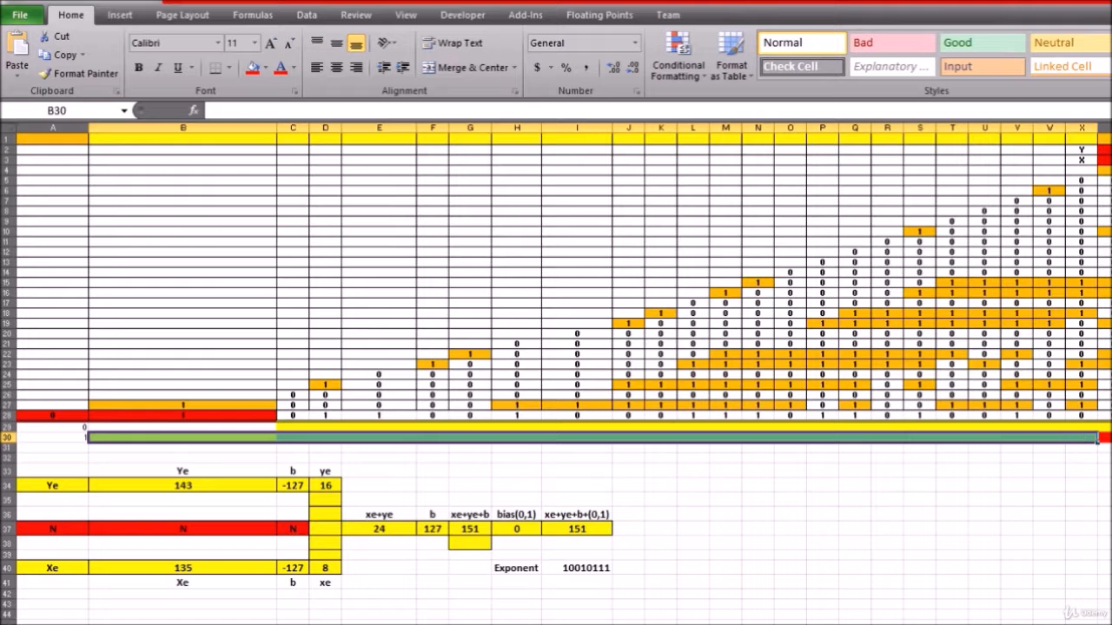
{"action": "left_click", "coordinate": [1105, 437]}
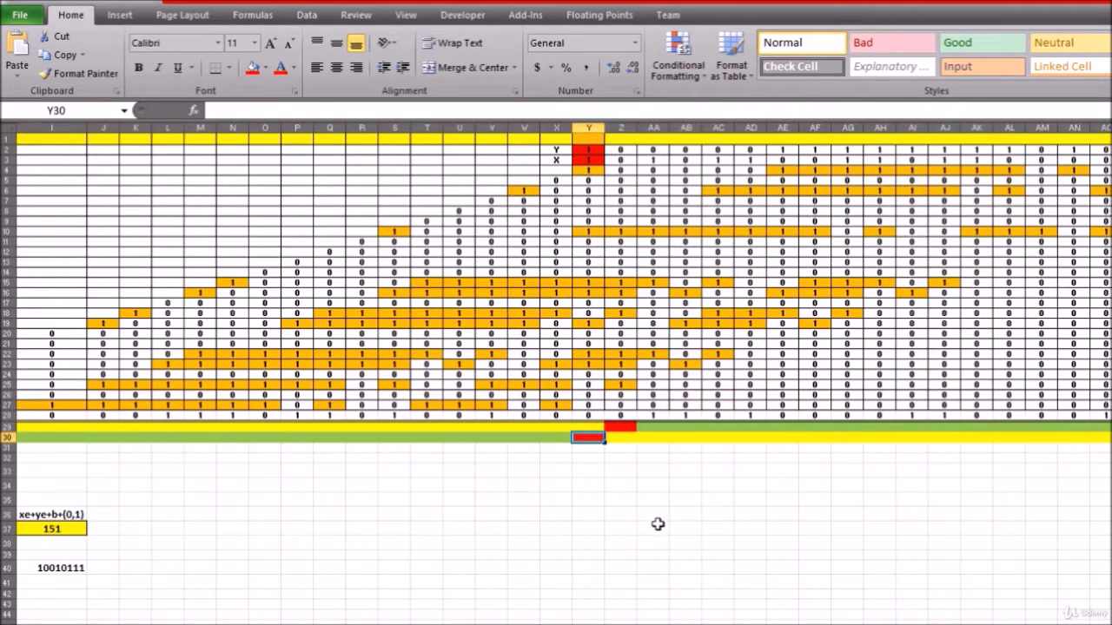
- Compare the green cells AA29:AY29 with the yellow range Z30:AU30 beneath the lower product bits
{"action": "scroll", "coordinate": [563, 373], "scroll_direction": "right", "scroll_amount": 4}
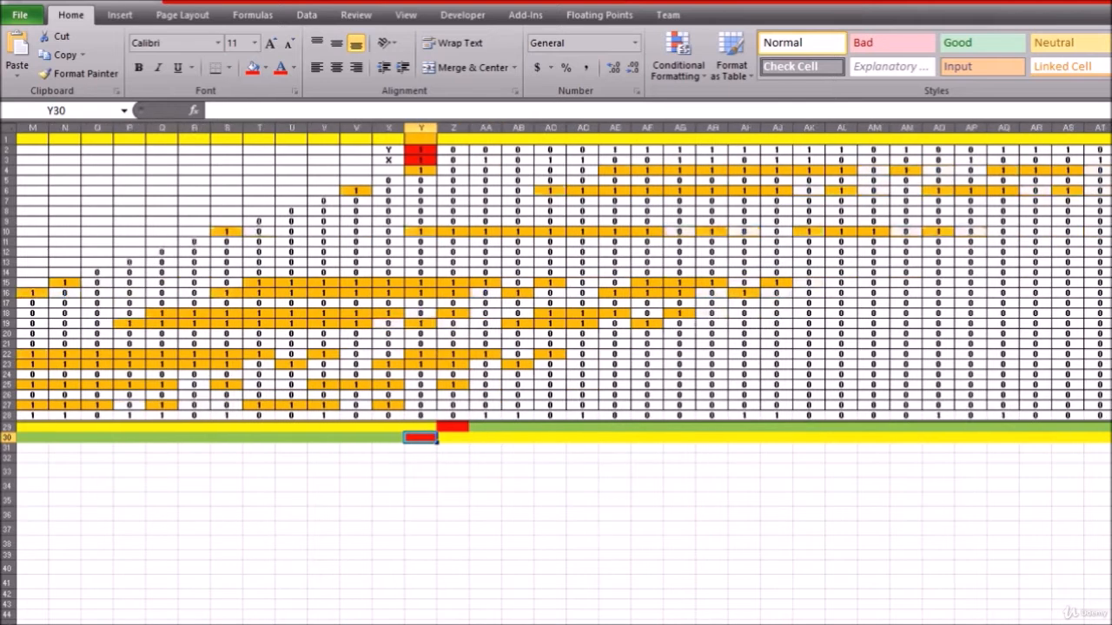
{"action": "scroll", "coordinate": [556, 278], "scroll_direction": "right", "scroll_amount": 4}
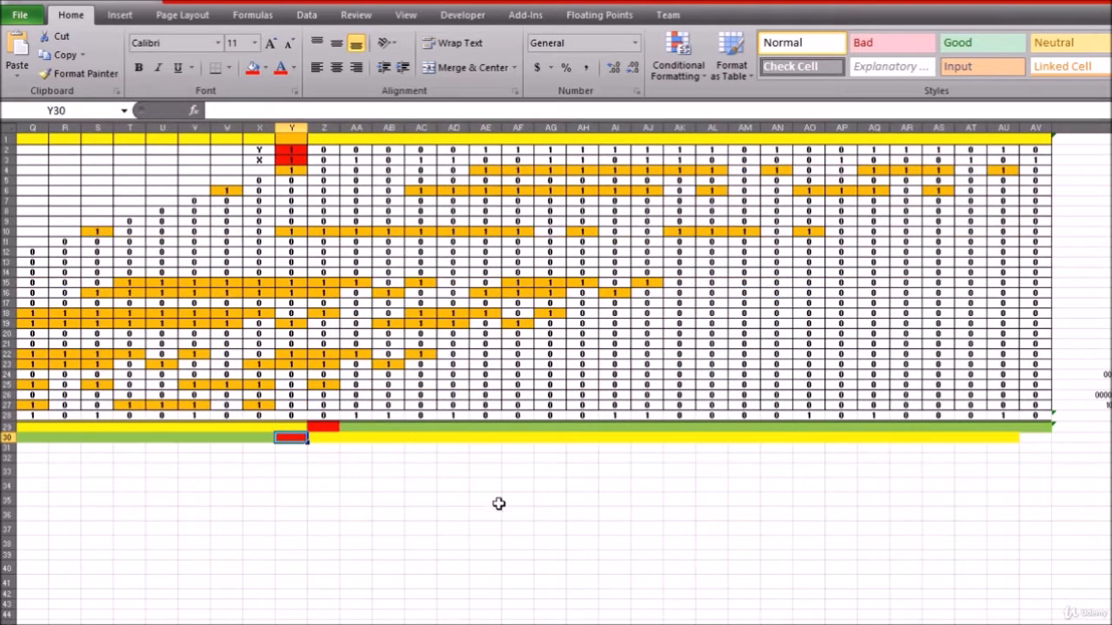
{"action": "left_click_drag", "start_coordinate": [357, 425], "coordinate": [1033, 426]}
{"action": "left_click_drag", "start_coordinate": [324, 438], "coordinate": [1009, 439]}
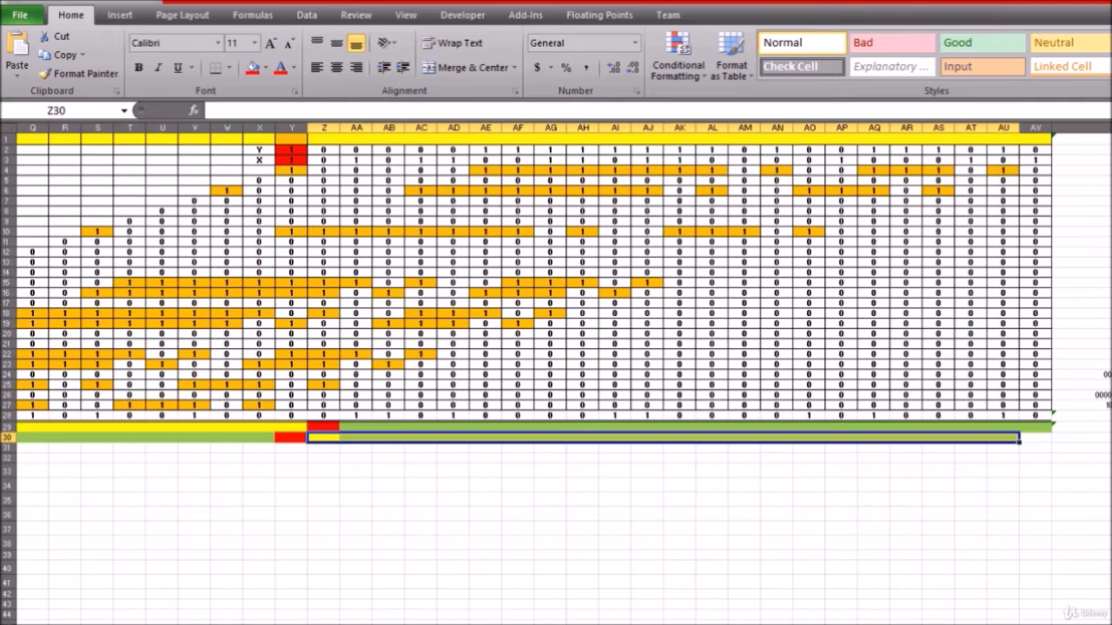
- Review both marker rows across the product, checking the blank cell B29 and the yellow cell E29
{"action": "scroll", "coordinate": [562, 374], "scroll_direction": "left", "scroll_amount": 5}
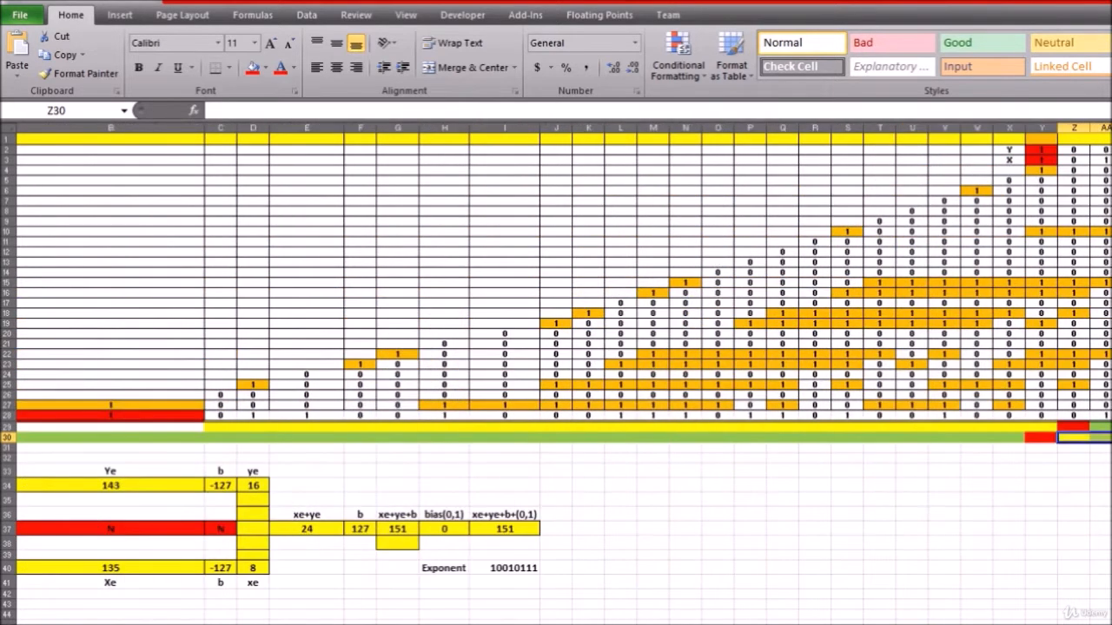
{"action": "scroll", "coordinate": [562, 374], "scroll_direction": "left", "scroll_amount": 1}
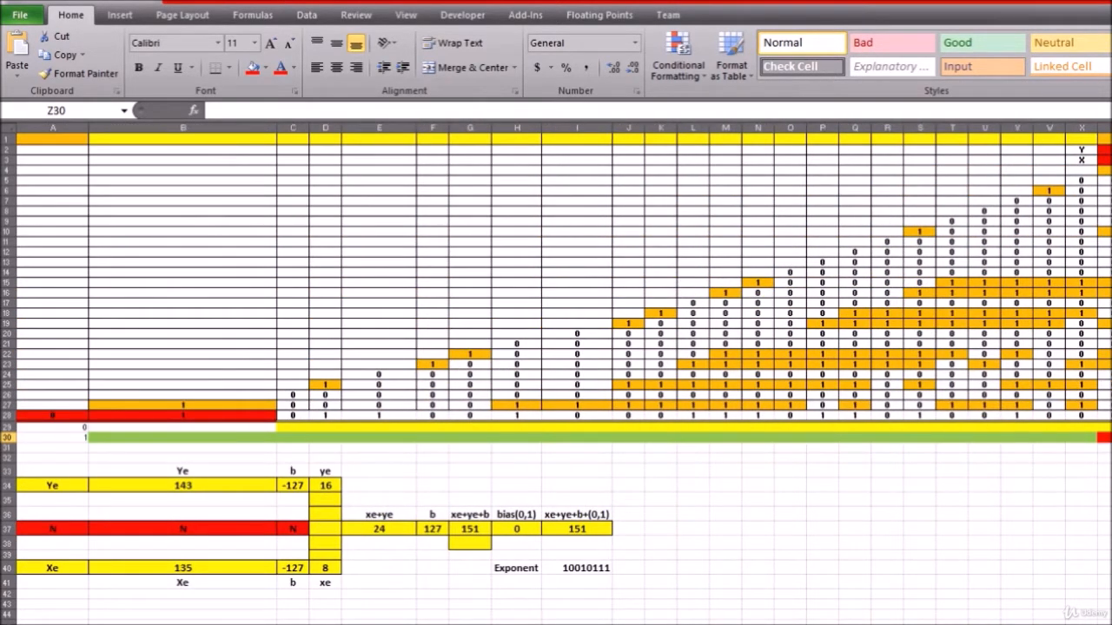
{"action": "scroll", "coordinate": [563, 373], "scroll_direction": "right", "scroll_amount": 3}
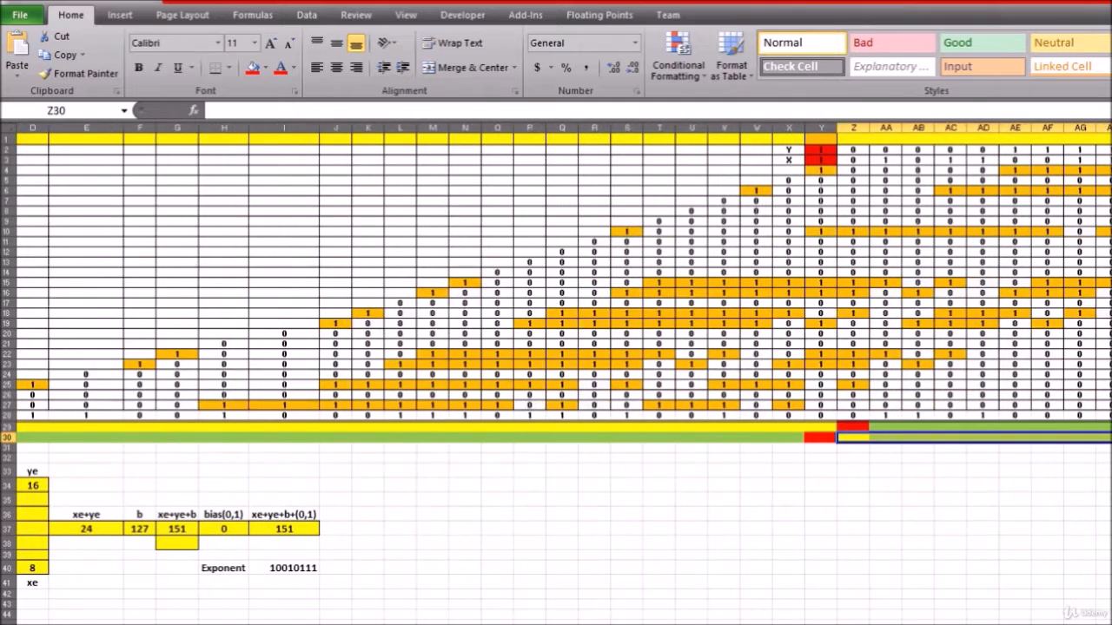
{"action": "scroll", "coordinate": [563, 373], "scroll_direction": "right", "scroll_amount": 2}
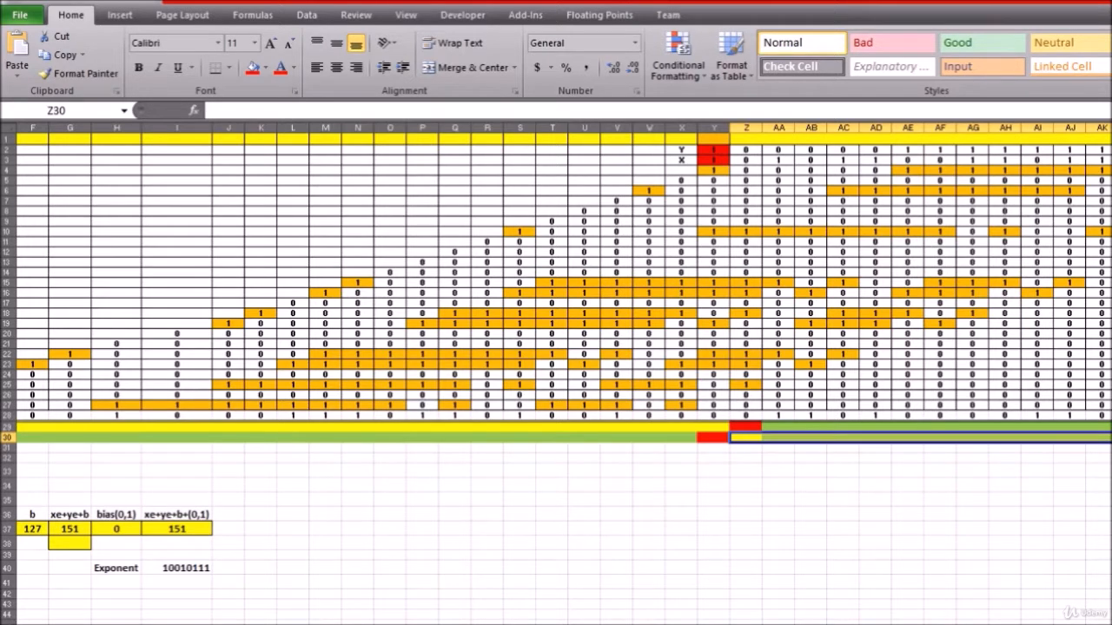
{"action": "scroll", "coordinate": [556, 373], "scroll_direction": "left", "scroll_amount": 3}
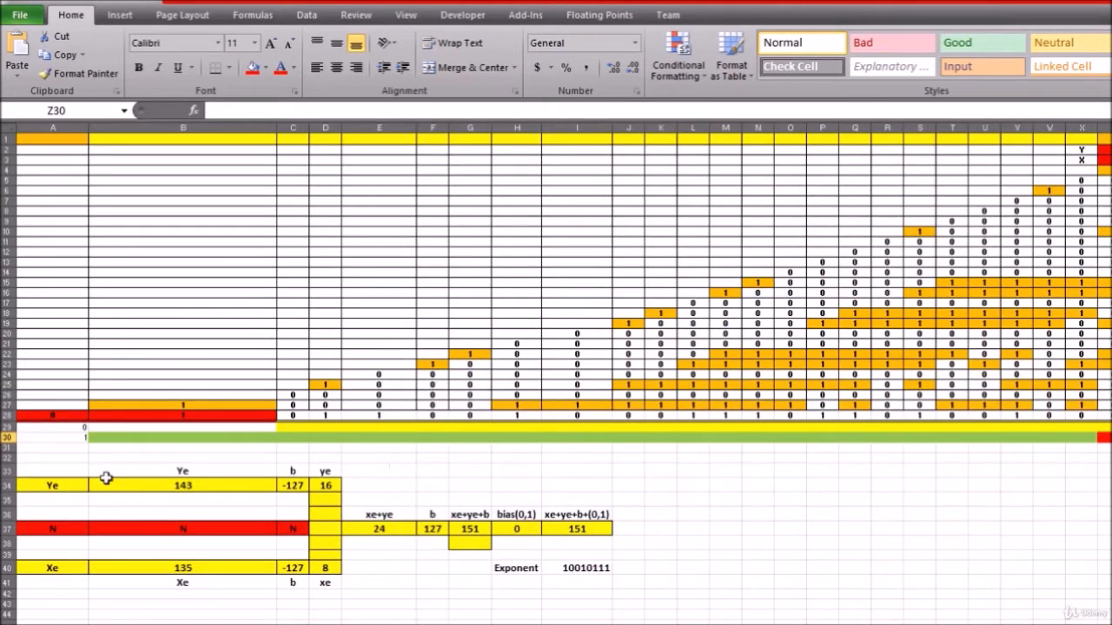
{"action": "left_click", "coordinate": [111, 425]}
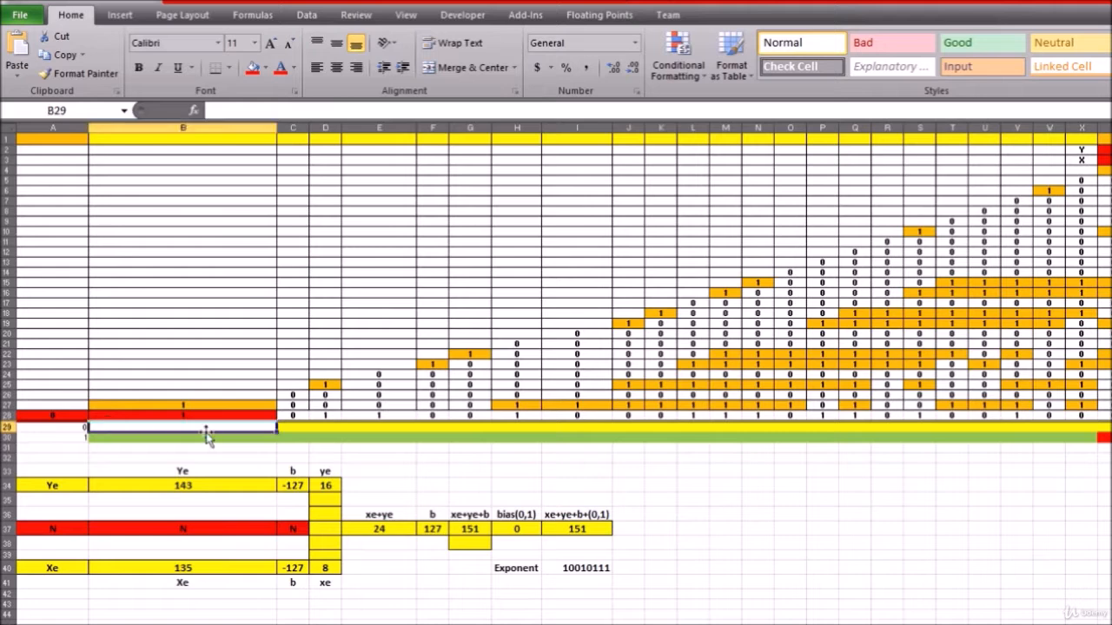
{"action": "left_click", "coordinate": [375, 428]}
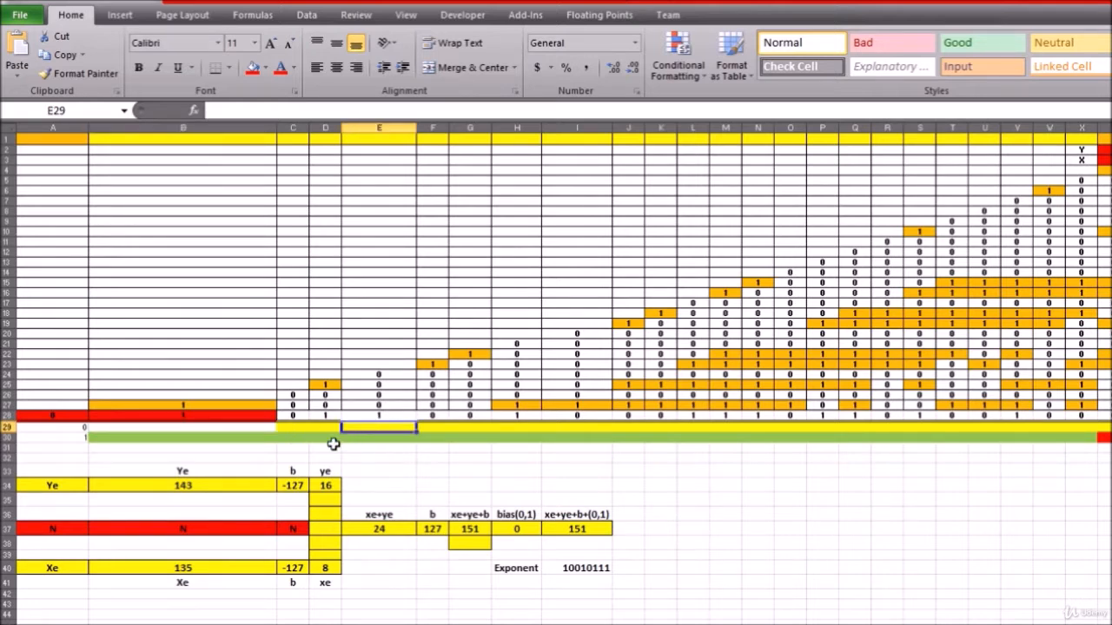
- Examine the leading one in B28, the fraction bits C28:Y28, and the combined significand B28:Y28
{"action": "left_click", "coordinate": [188, 416]}
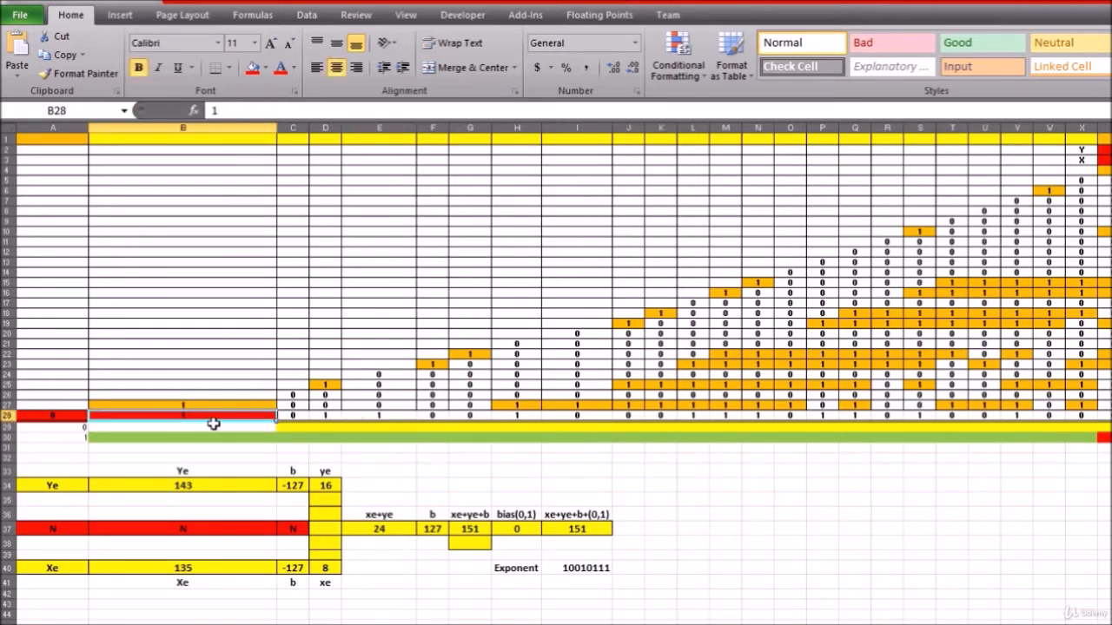
{"action": "left_click", "coordinate": [296, 415]}
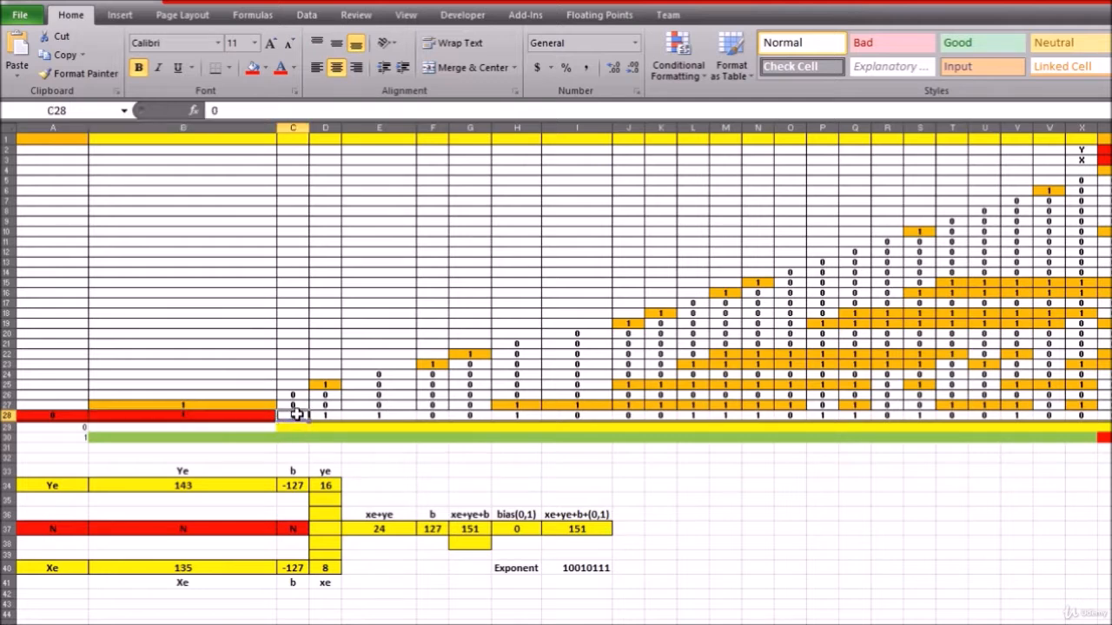
{"action": "left_click", "coordinate": [398, 416]}
{"action": "left_click_drag", "start_coordinate": [300, 416], "coordinate": [1107, 415]}
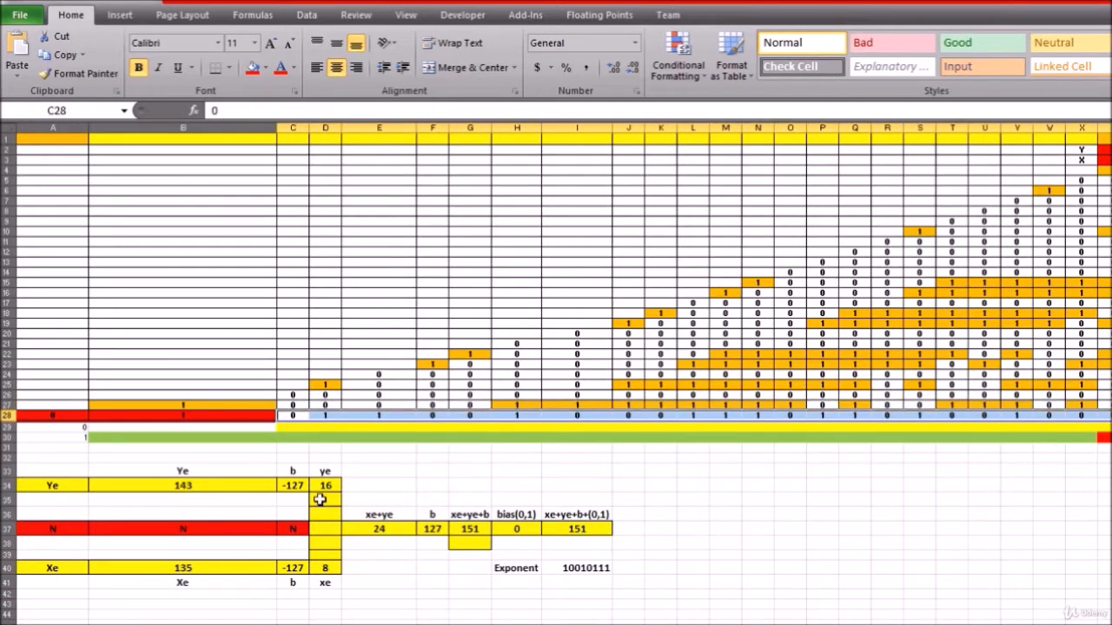
{"action": "left_click", "coordinate": [165, 415]}
{"action": "left_click_drag", "start_coordinate": [166, 415], "coordinate": [1082, 429]}
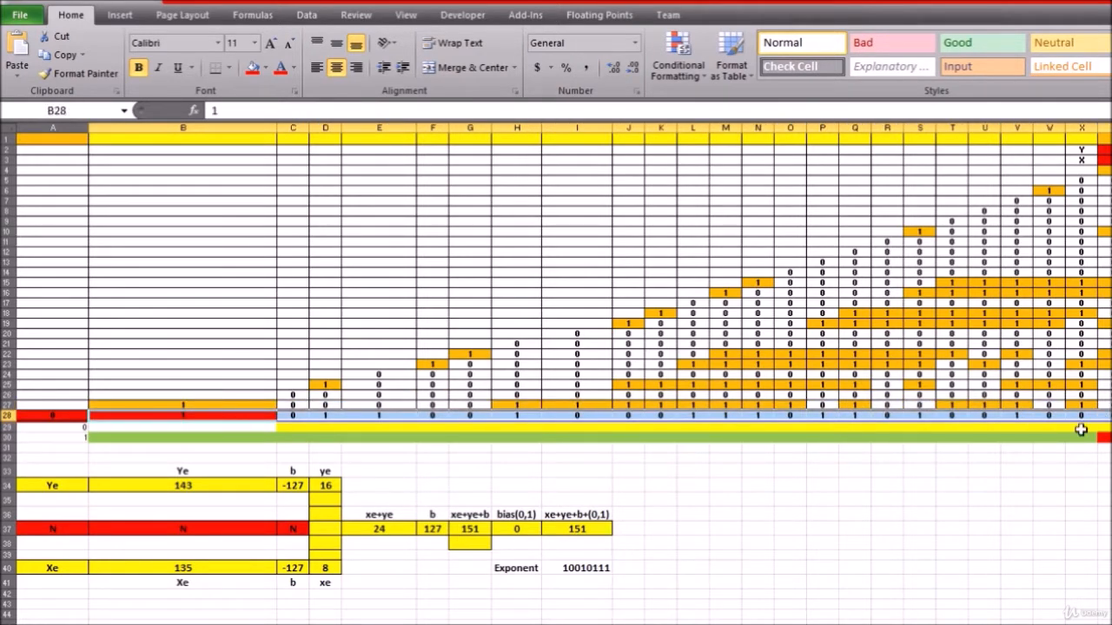
- Compare the discarded bit range from Z29 onward with the one from Y30 onward
{"action": "scroll", "coordinate": [534, 503], "scroll_direction": "right", "scroll_amount": 5}
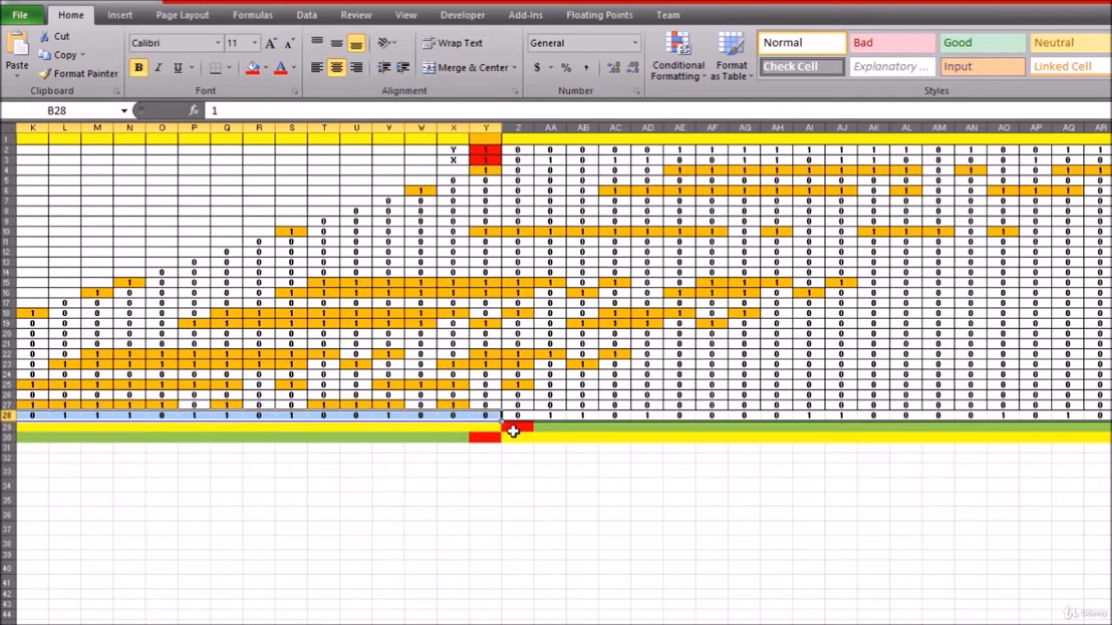
{"action": "left_click_drag", "start_coordinate": [514, 430], "coordinate": [1110, 426]}
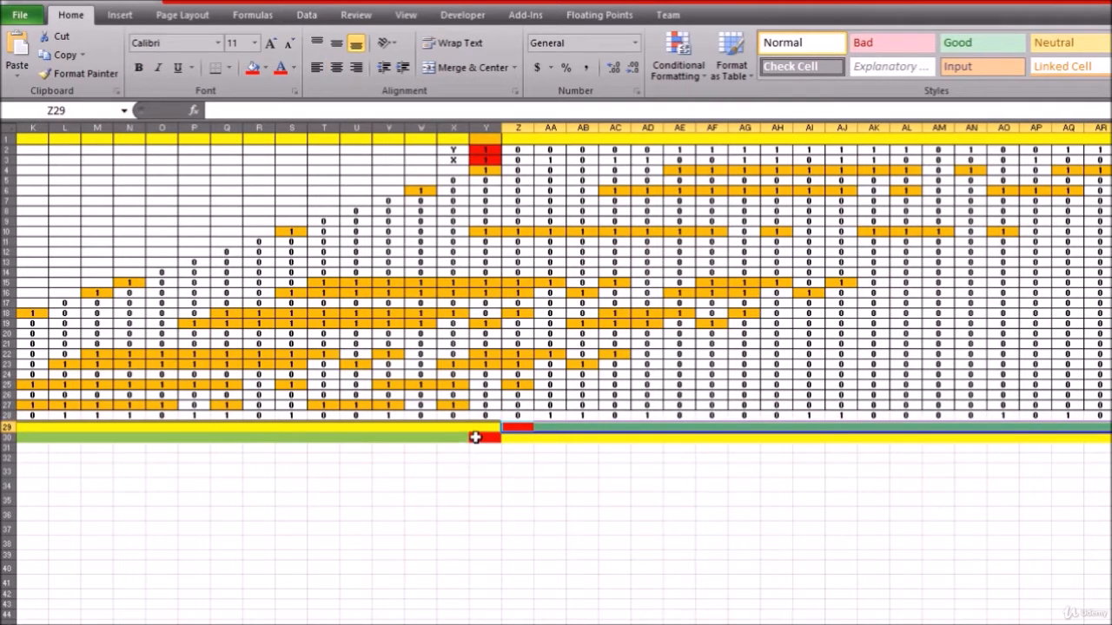
{"action": "left_click_drag", "start_coordinate": [485, 436], "coordinate": [1111, 439]}
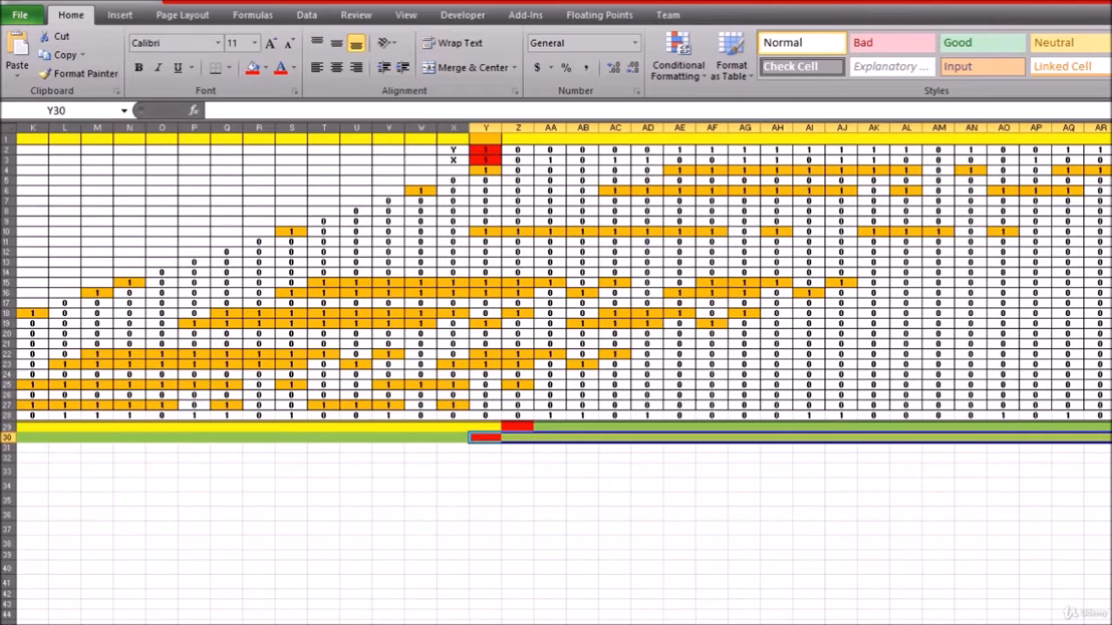
- Compare the kept ranges C29:Y29 and B30:X30 with the discarded range Y30:AU30
{"action": "scroll", "coordinate": [563, 373], "scroll_direction": "left", "scroll_amount": 10}
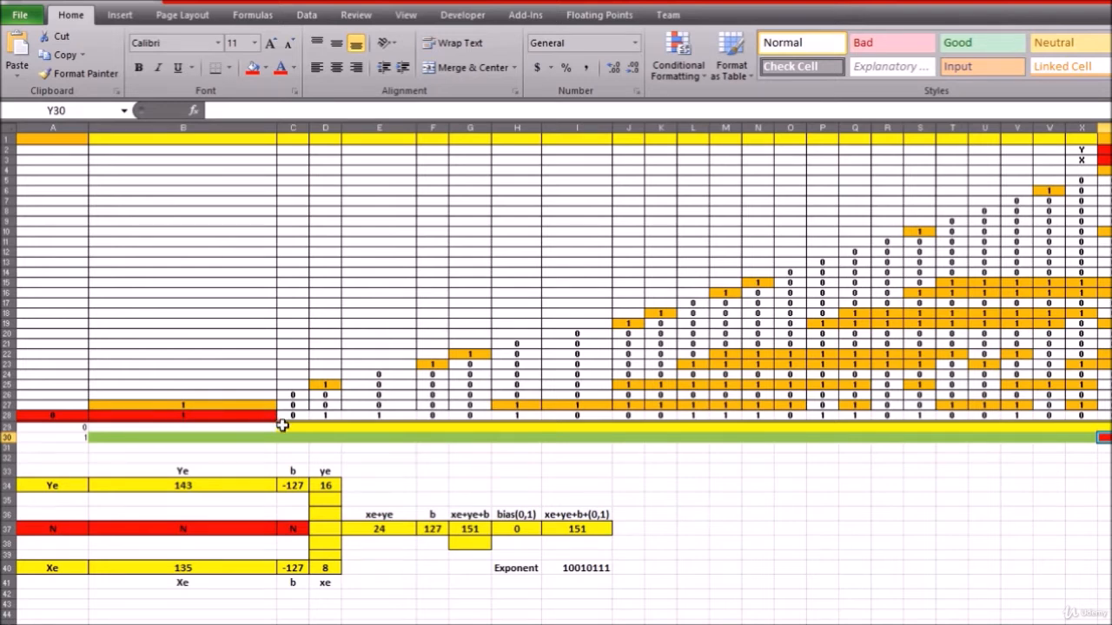
{"action": "left_click_drag", "start_coordinate": [282, 425], "coordinate": [1107, 425]}
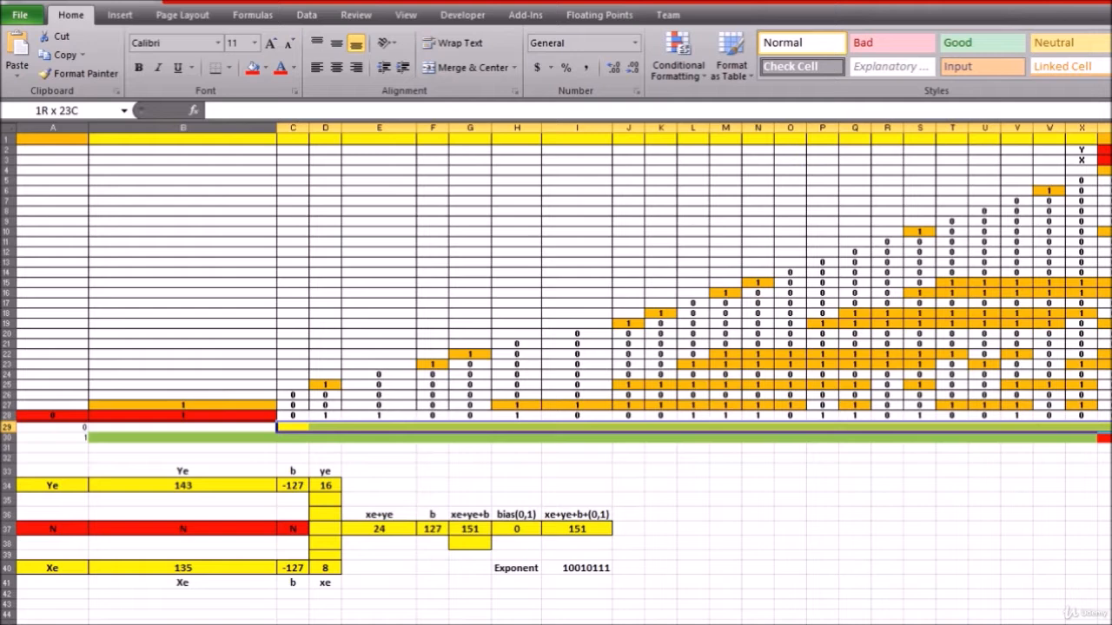
{"action": "left_click_drag", "start_coordinate": [186, 438], "coordinate": [1084, 439]}
{"action": "scroll", "coordinate": [353, 449], "scroll_direction": "right", "scroll_amount": 5}
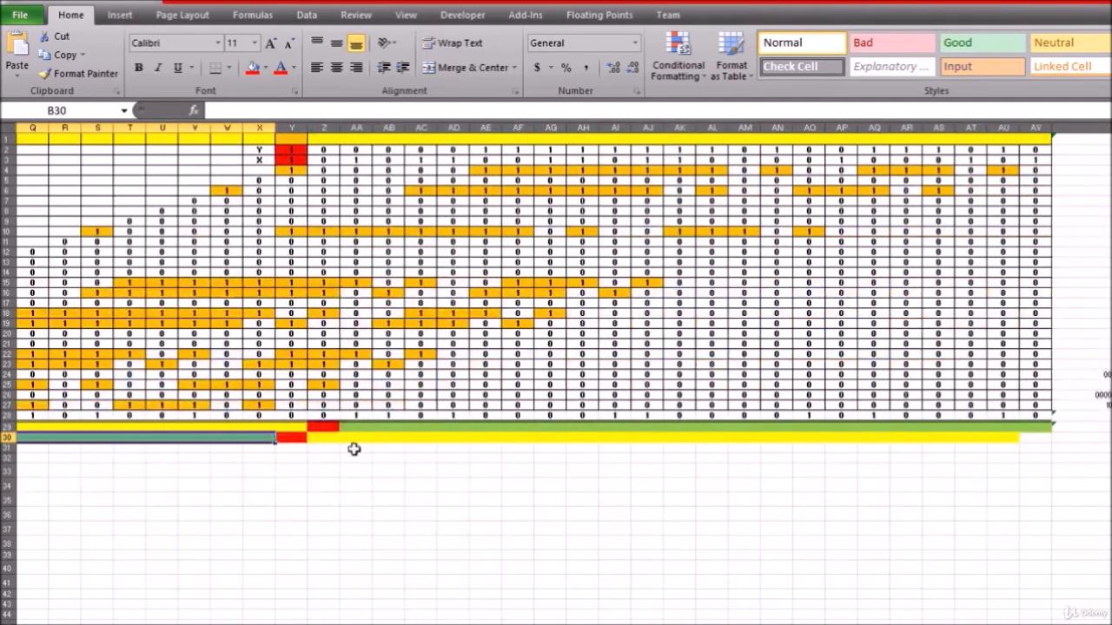
{"action": "left_click_drag", "start_coordinate": [323, 424], "coordinate": [1014, 438]}
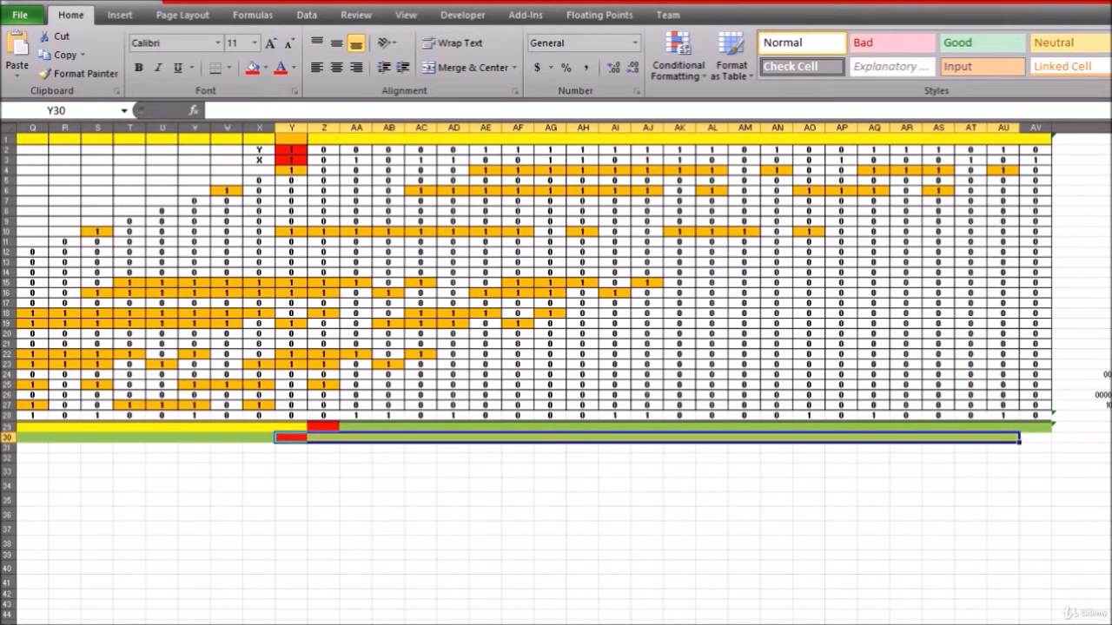
- Recheck the red marker Z29 and the green cells after it against the leading product bits
{"action": "scroll", "coordinate": [556, 373], "scroll_direction": "left", "scroll_amount": 5}
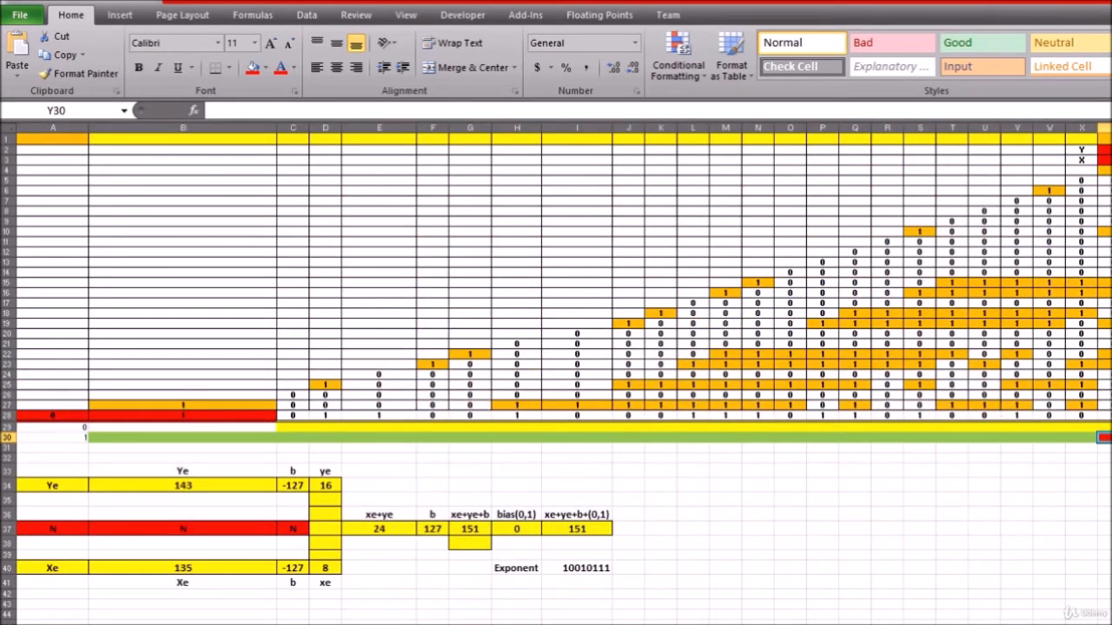
{"action": "scroll", "coordinate": [556, 373], "scroll_direction": "right", "scroll_amount": 4}
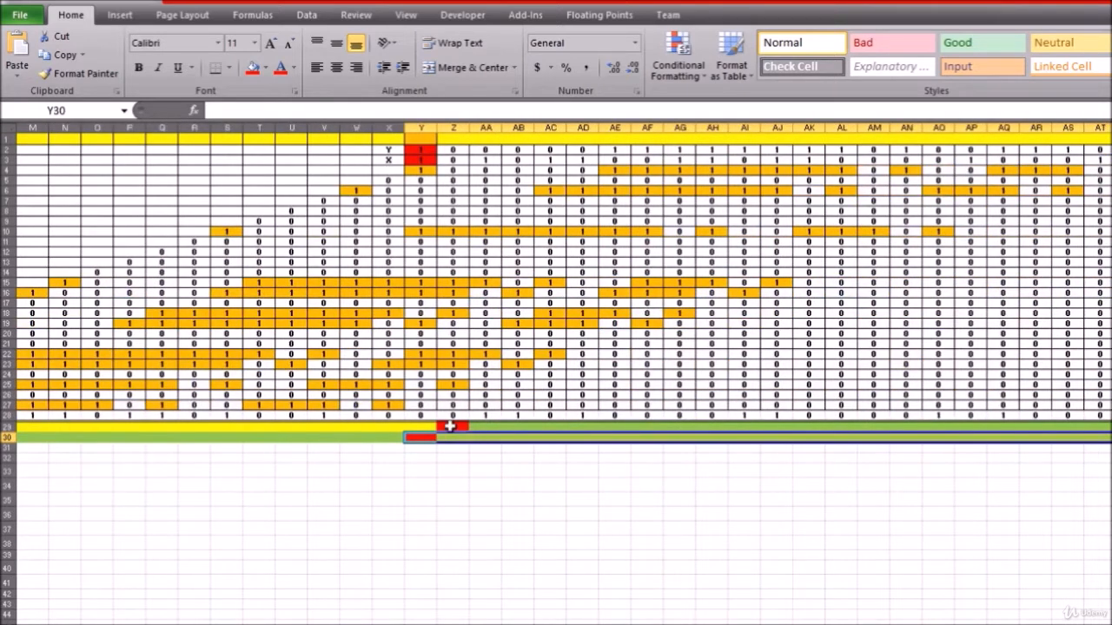
{"action": "left_click_drag", "start_coordinate": [446, 427], "coordinate": [1110, 426]}
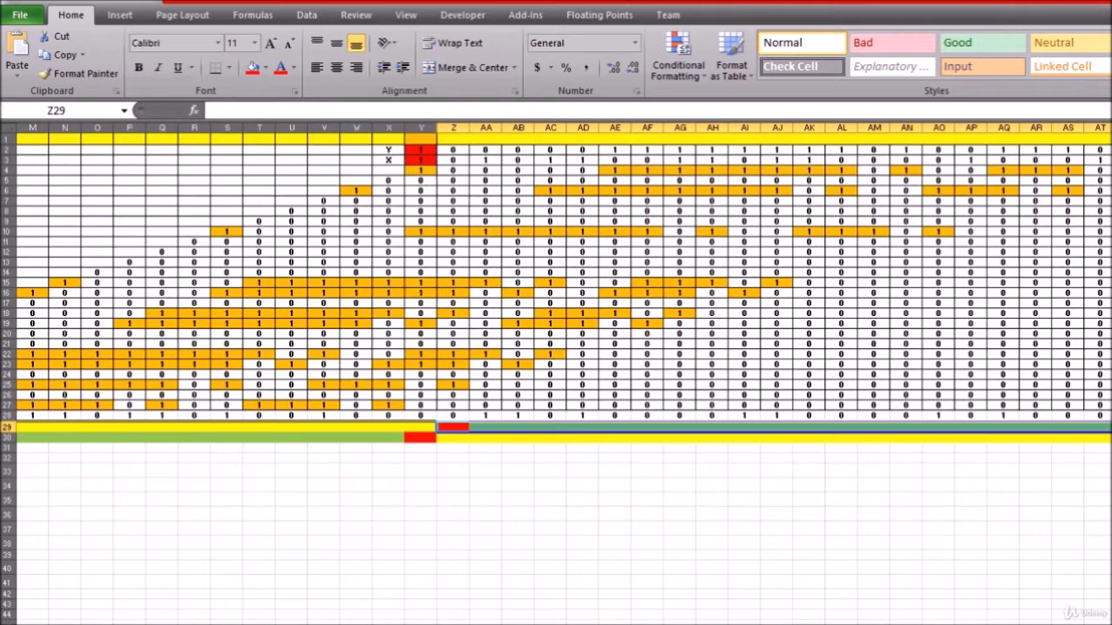
{"action": "scroll", "coordinate": [556, 374], "scroll_direction": "left", "scroll_amount": 4}
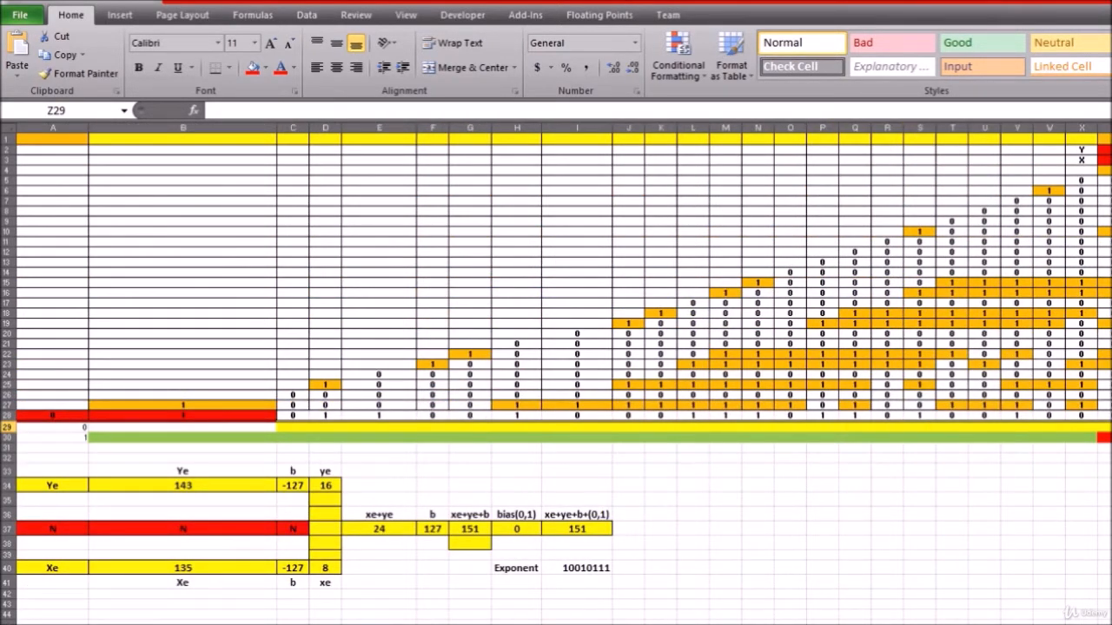
- Switch to Logisim to view the FPM_SHIFTER circuit, and return to the red marker cells Z29 and Y30 in the Excel workbook
{"action": "key", "text": "alt"}
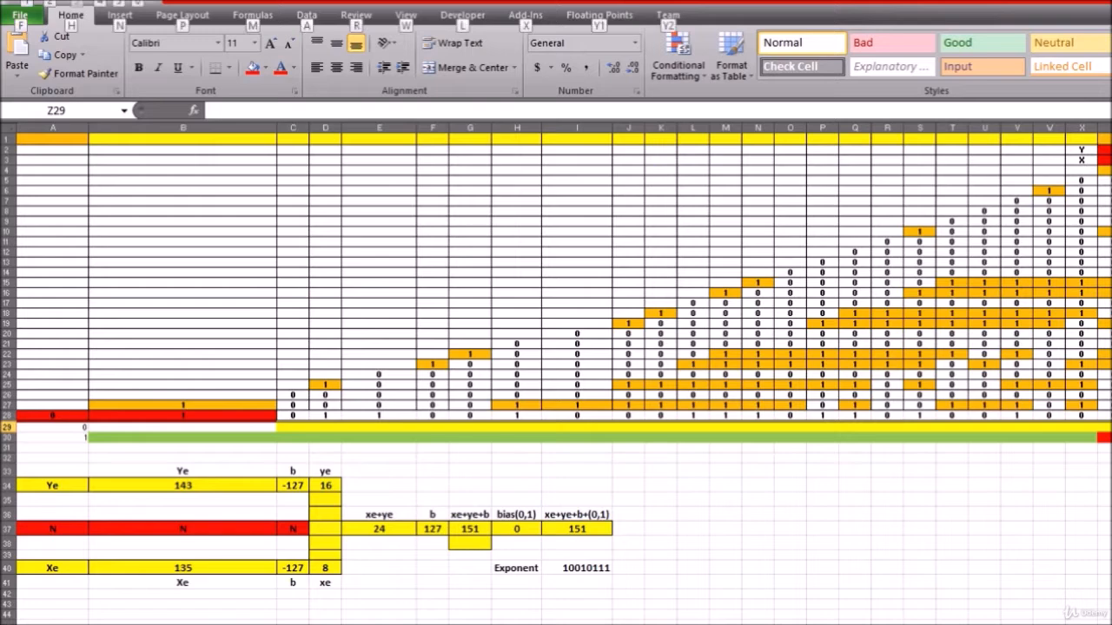
{"action": "key", "text": "alt+Tab"}
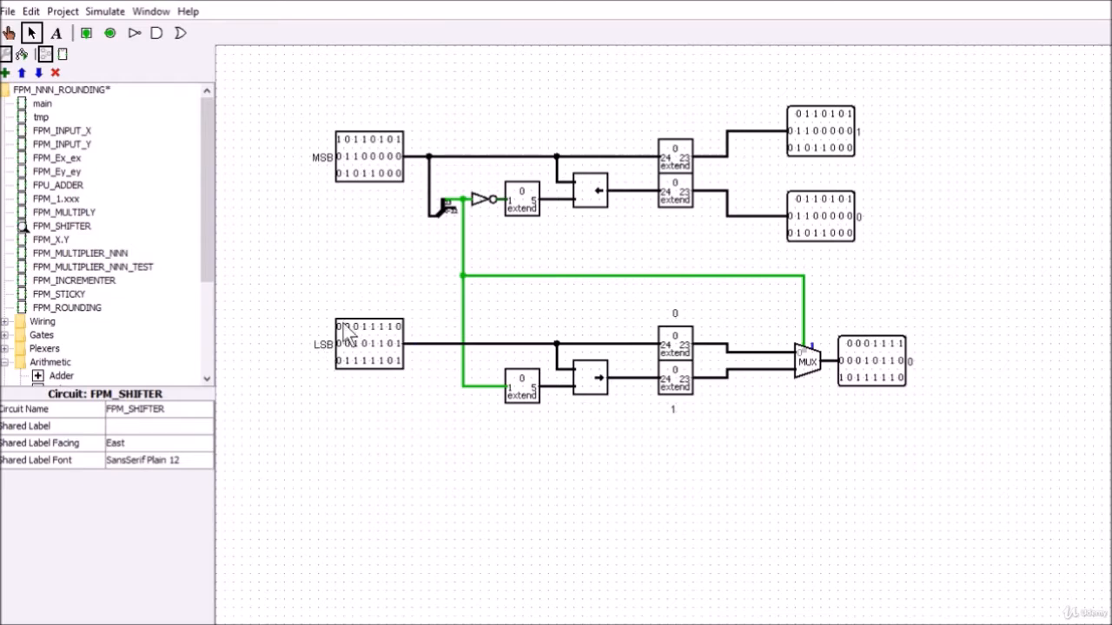
{"action": "key", "text": "alt+Tab"}
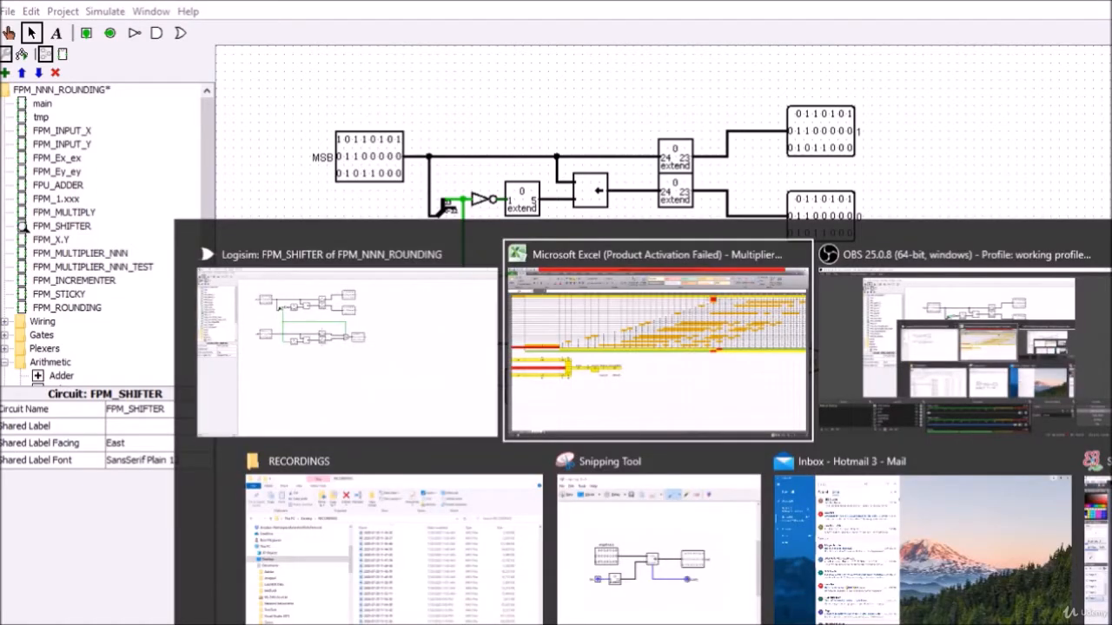
{"action": "left_click", "coordinate": [744, 391]}
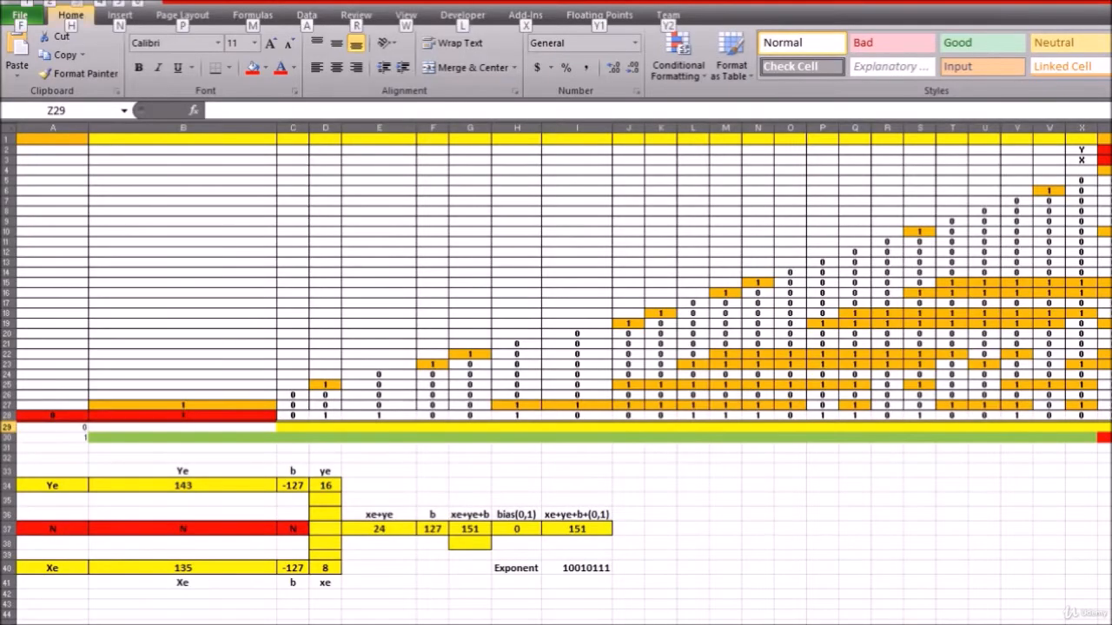
{"action": "scroll", "coordinate": [556, 373], "scroll_direction": "right", "scroll_amount": 8}
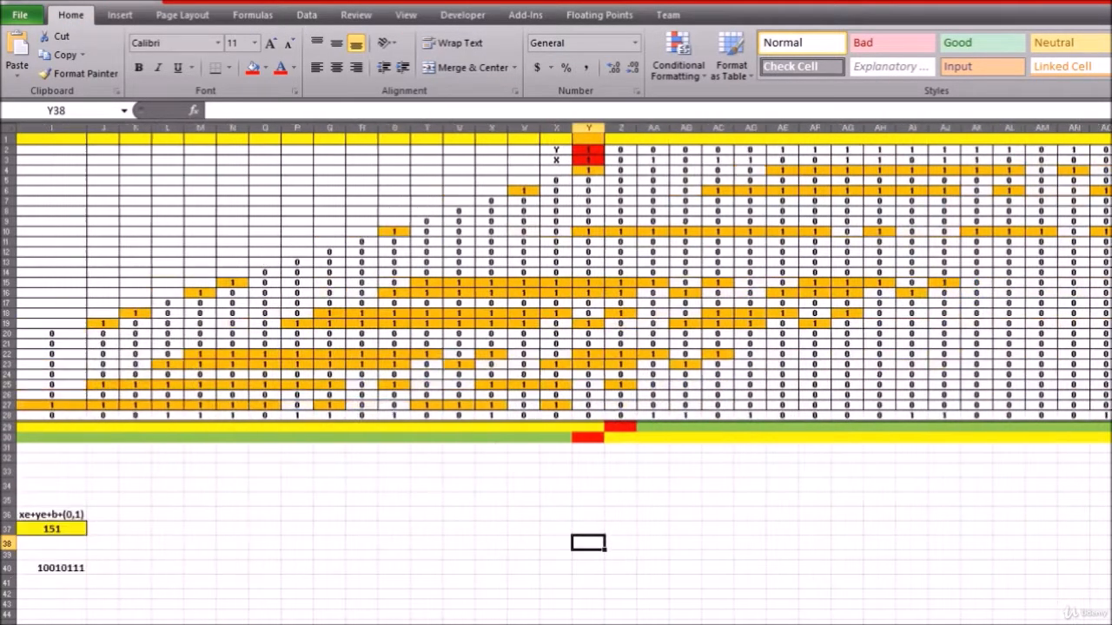
- Select the 24 product bits in row 28 starting at Y28 and check them against the red marker cells
{"action": "scroll", "coordinate": [556, 374], "scroll_direction": "left", "scroll_amount": 8}
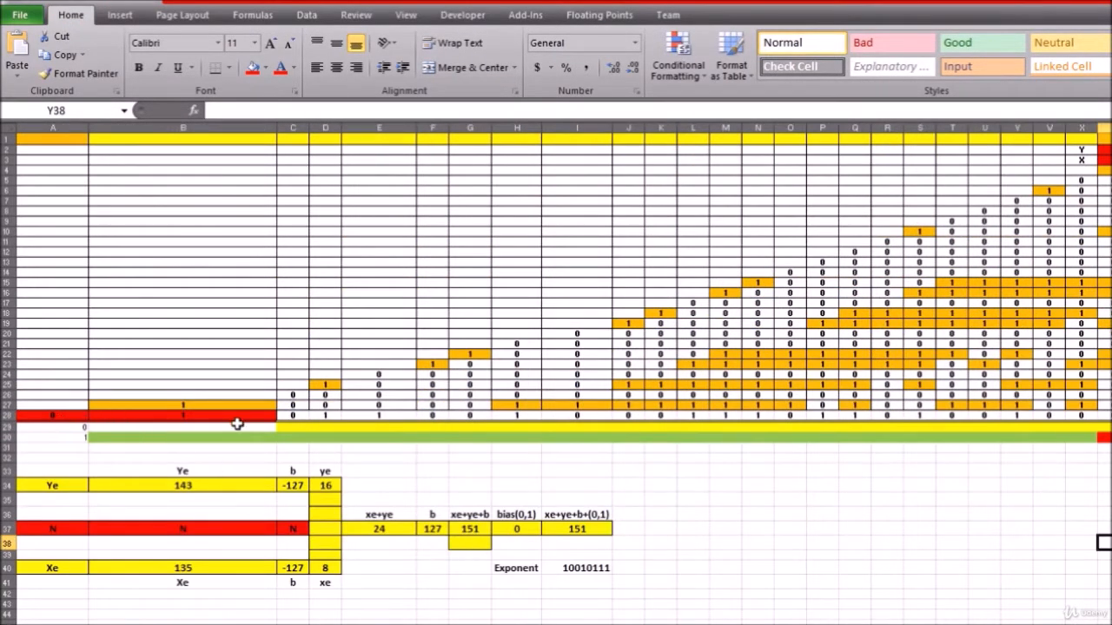
{"action": "left_click", "coordinate": [1103, 415]}
{"action": "mouse_move", "coordinate": [1103, 415]}
{"action": "left_mouse_down"}
{"action": "mouse_move", "coordinate": [1110, 439]}
{"action": "mouse_move", "coordinate": [1108, 416]}
{"action": "left_mouse_up"}
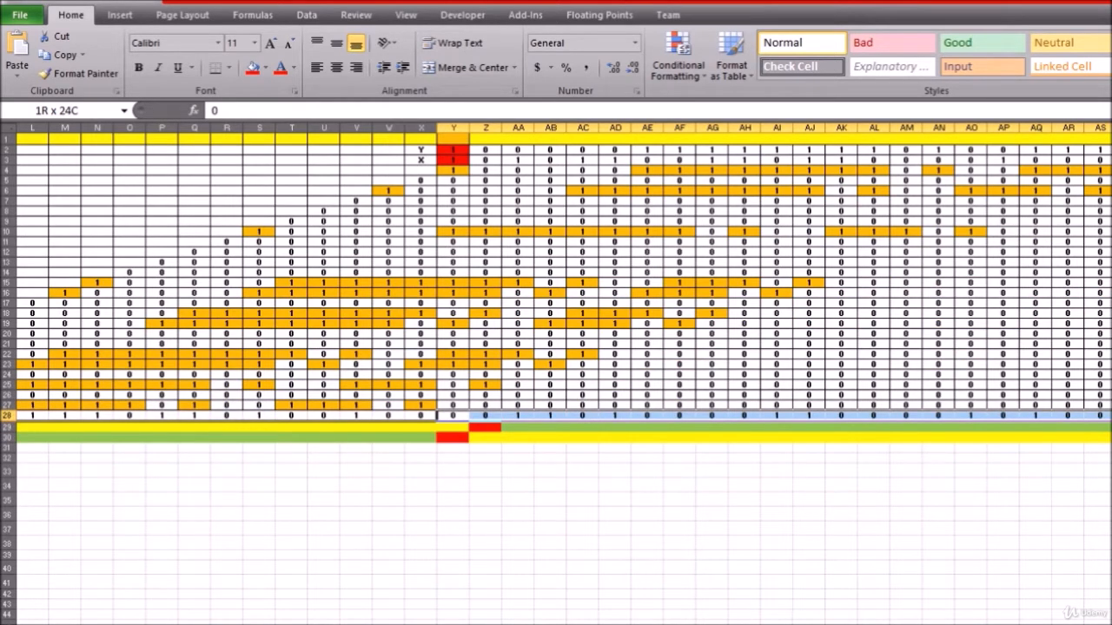
{"action": "left_click_drag", "start_coordinate": [1109, 416], "coordinate": [1108, 416]}
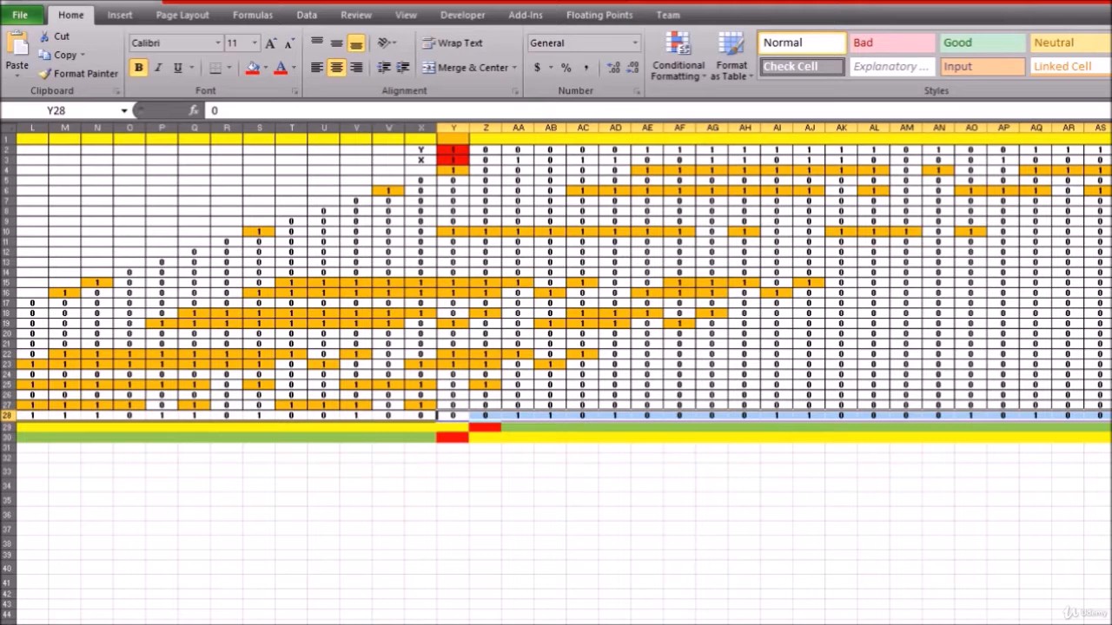
- Switch to Logisim, open the FPM_MULTIPLIER_NNN circuit and examine the shifter block that feeds the sticky and rounding blocks
{"action": "key", "text": "alt+Tab"}
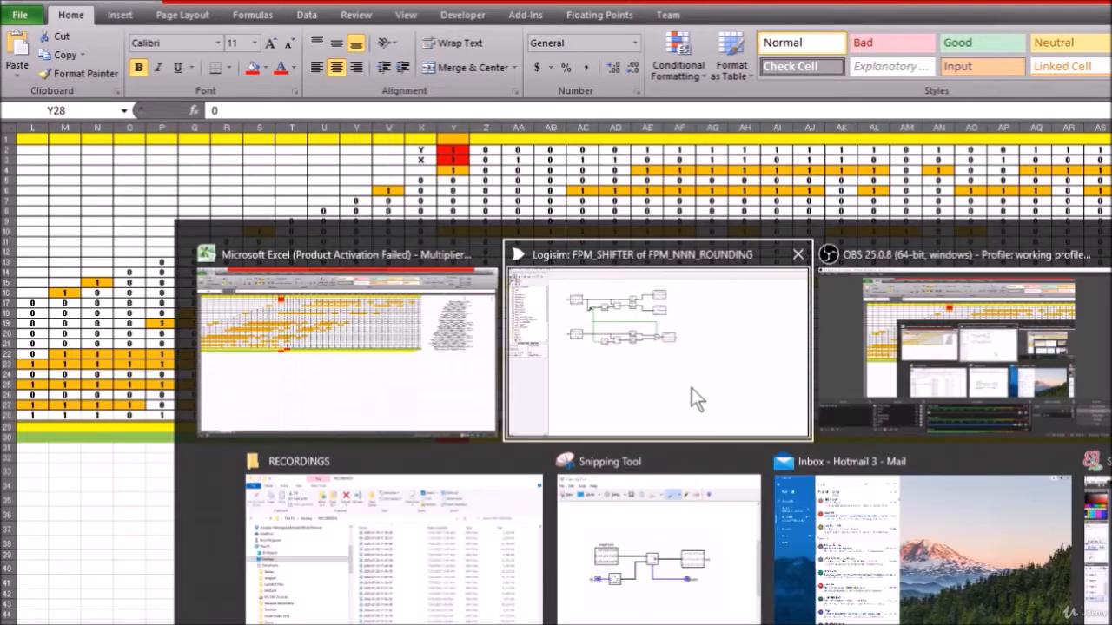
{"action": "left_click", "coordinate": [668, 401]}
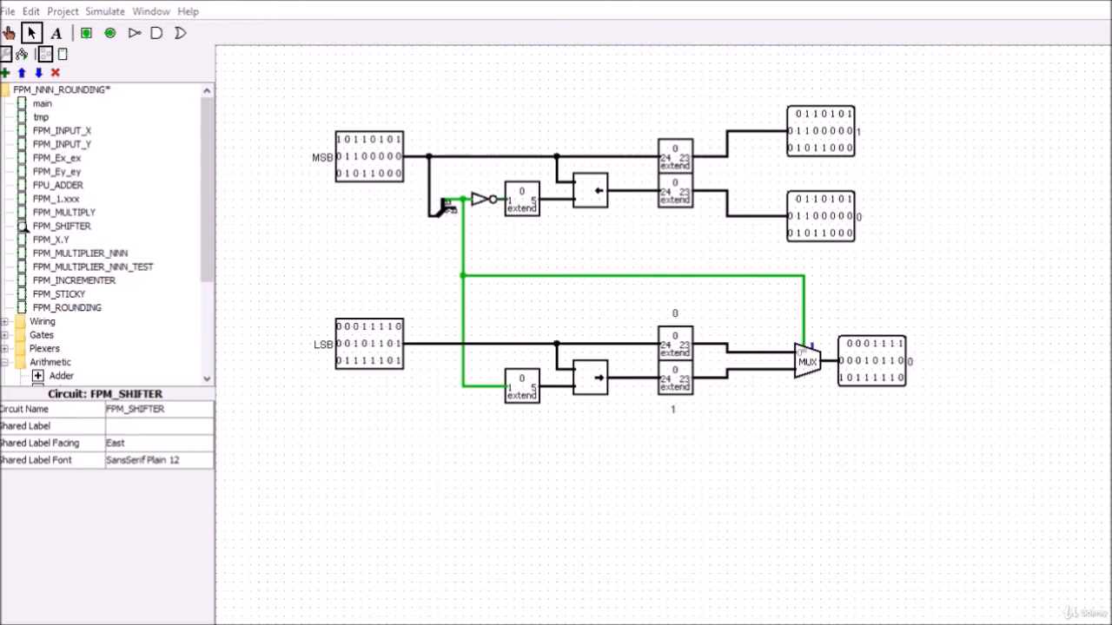
{"action": "double_click", "coordinate": [115, 254]}
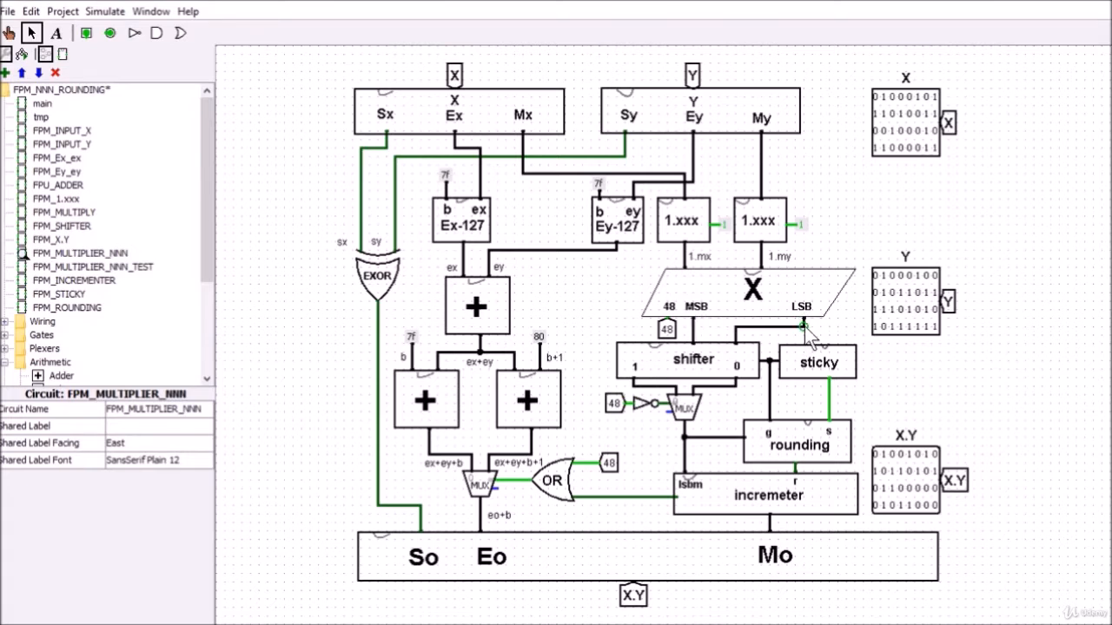
{"action": "right_click", "coordinate": [712, 356]}
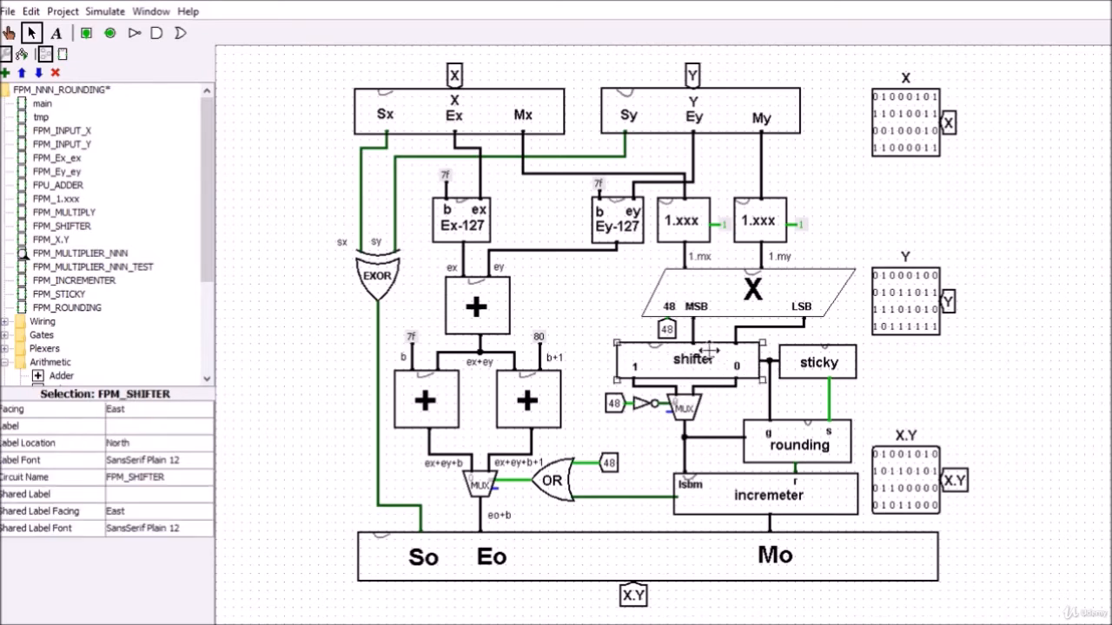
{"action": "left_click", "coordinate": [780, 400]}
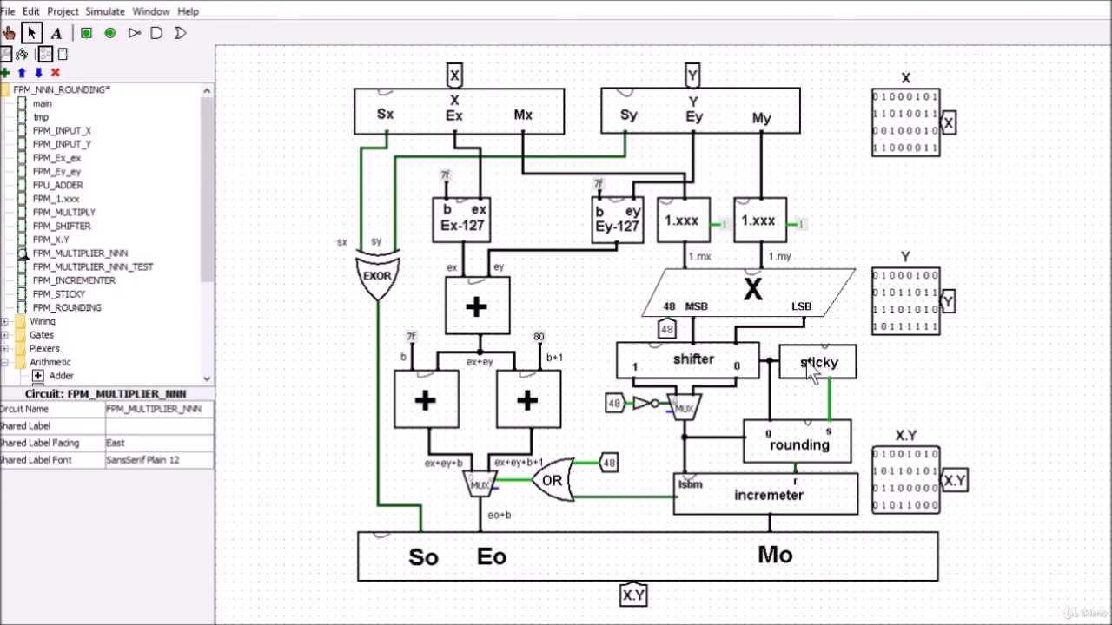
{"action": "left_click", "coordinate": [63, 226]}
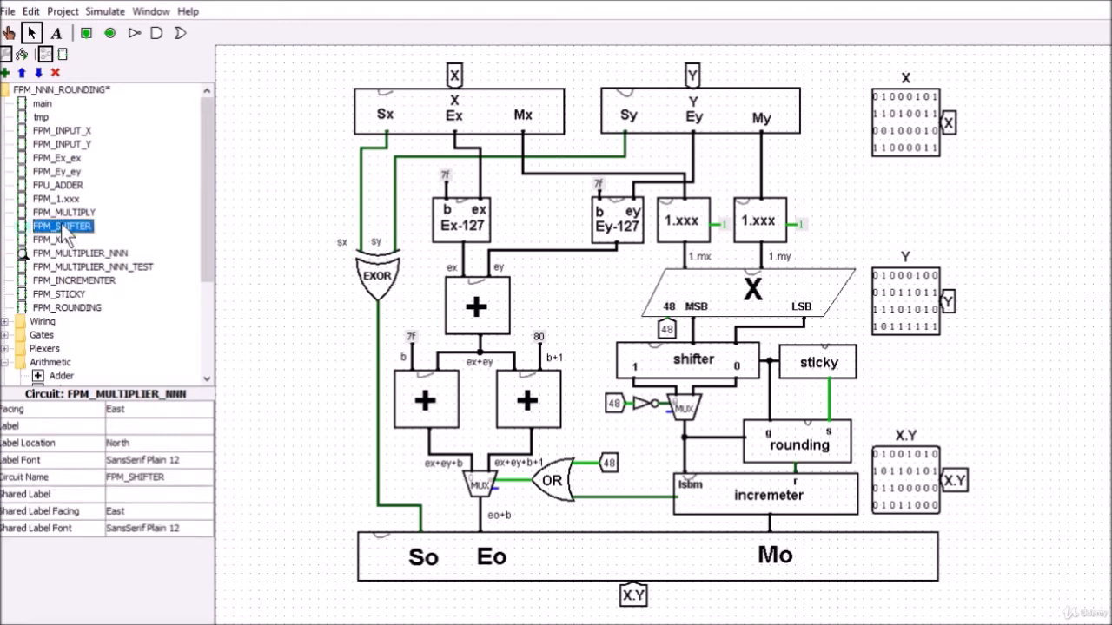
{"action": "right_click", "coordinate": [62, 227]}
{"action": "key", "text": "Escape"}
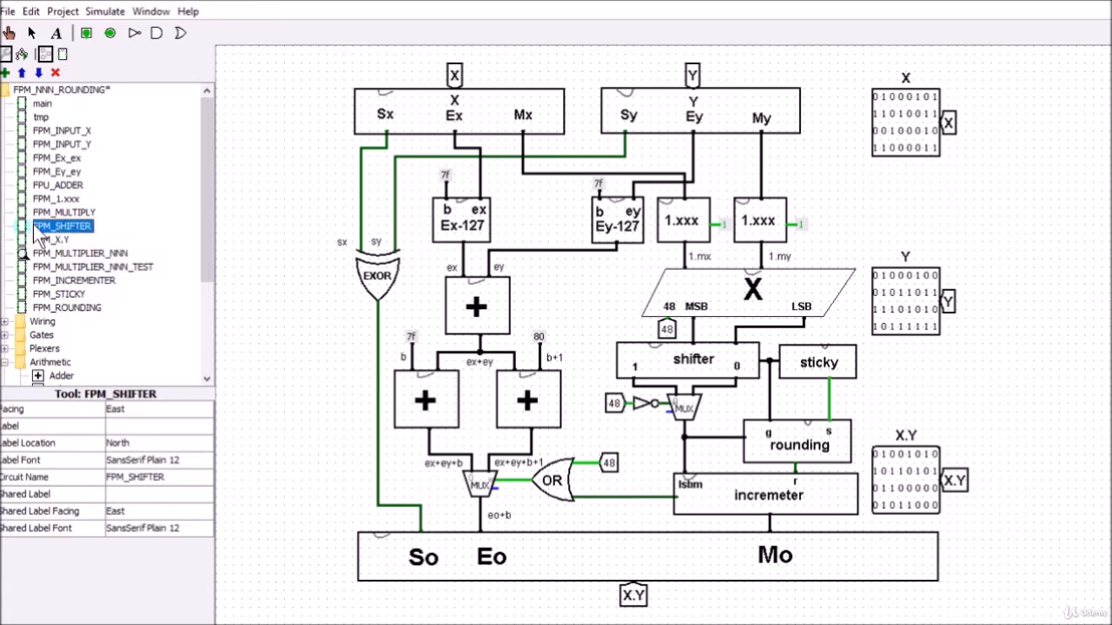
- Open the FPM_STICKY circuit and examine how its input bits feed the multi-input OR gate
{"action": "left_click", "coordinate": [59, 295]}
{"action": "right_click", "coordinate": [55, 295]}
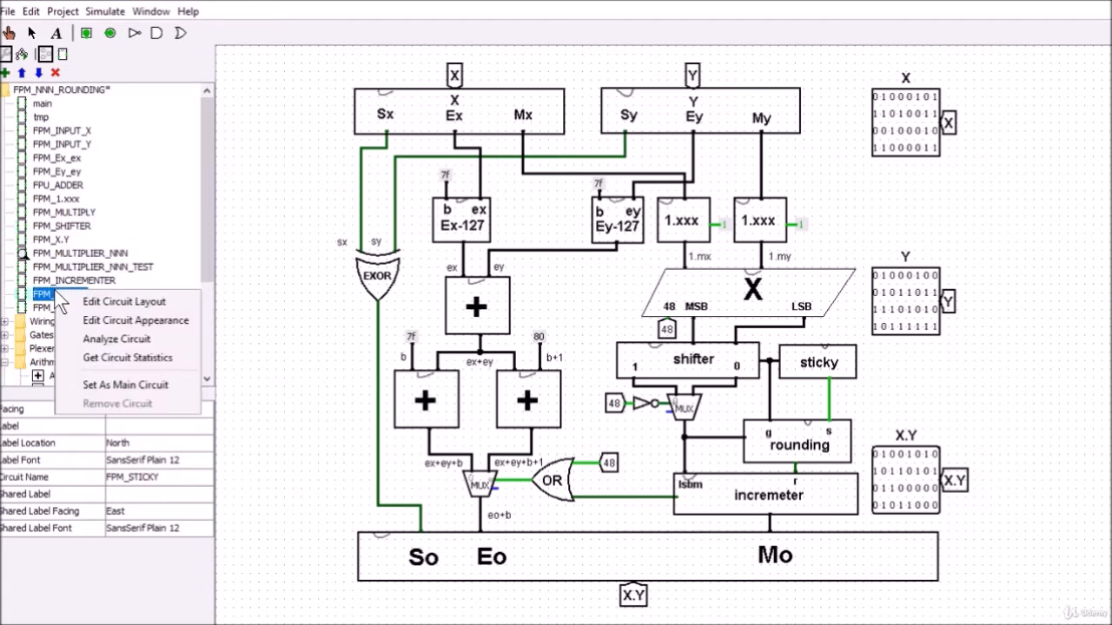
{"action": "key", "text": "Escape"}
{"action": "double_click", "coordinate": [38, 297]}
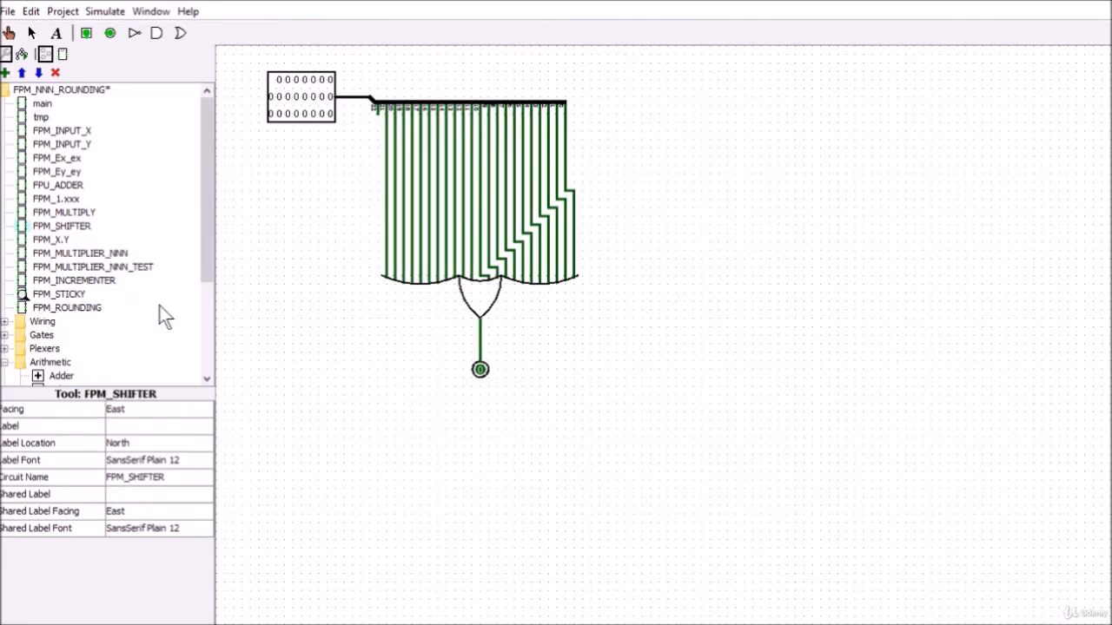
{"action": "left_click", "coordinate": [31, 33]}
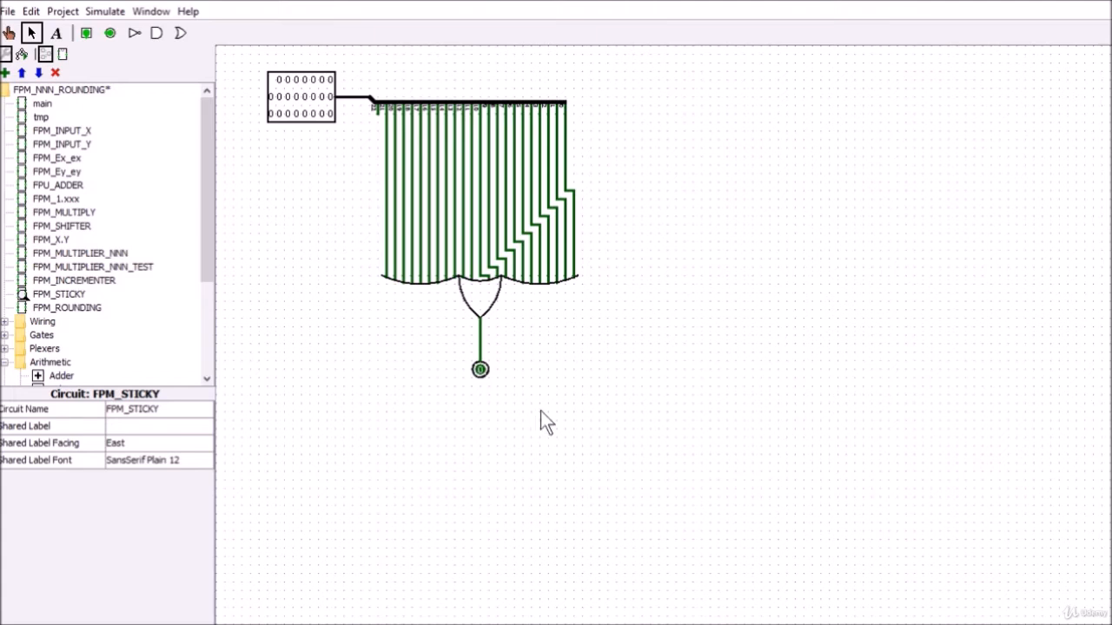
- Return to FPM_MULTIPLIER_NNN and trace the sticky output and the shifter wire into the rounding block
{"action": "double_click", "coordinate": [108, 254]}
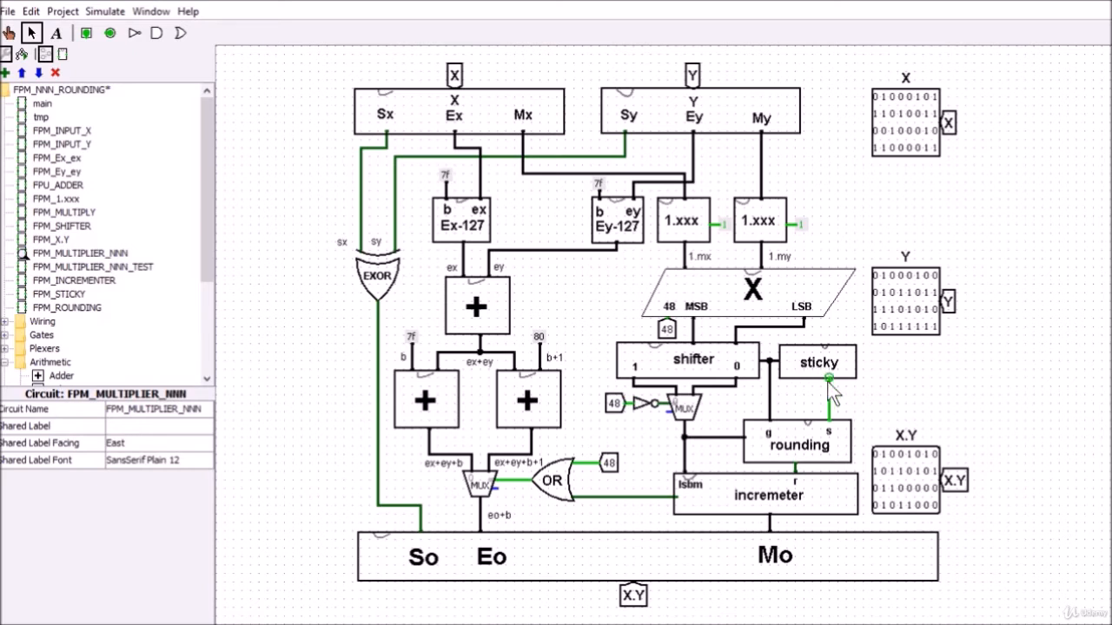
{"action": "left_click_drag", "start_coordinate": [827, 380], "coordinate": [829, 427]}
{"action": "left_click_drag", "start_coordinate": [768, 361], "coordinate": [771, 402]}
{"action": "left_click", "coordinate": [820, 369]}
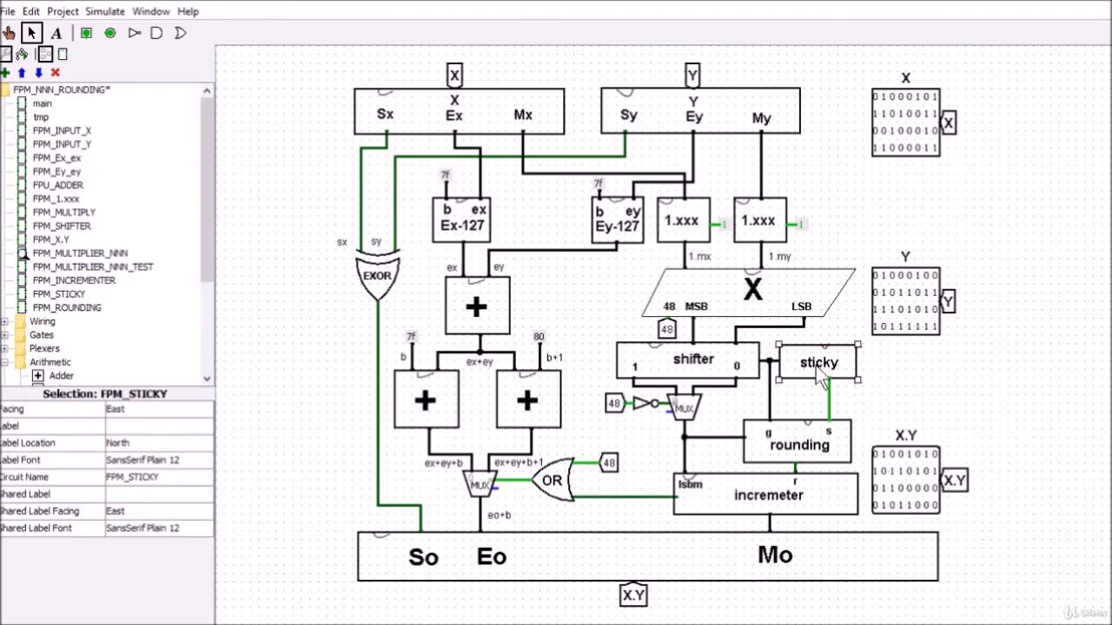
- Reopen the FPM_STICKY circuit layout to recheck the bits entering its OR gate
{"action": "left_click", "coordinate": [72, 297]}
{"action": "right_click", "coordinate": [74, 304]}
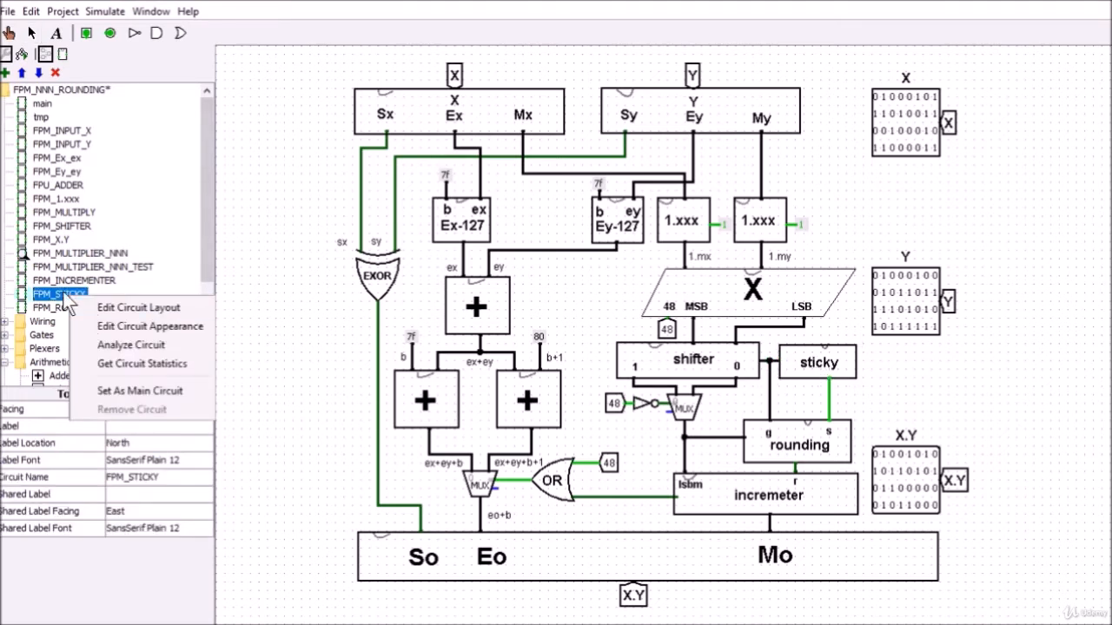
{"action": "left_click", "coordinate": [90, 309]}
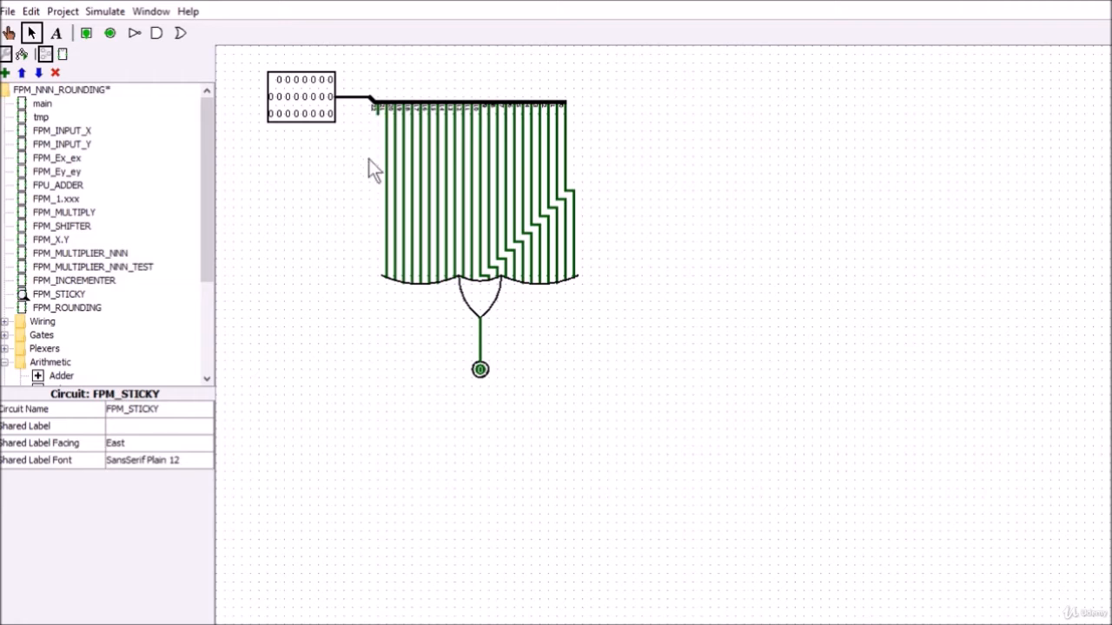
- Go back to FPM_MULTIPLIER_NNN and open the rounding block's FPM_ROUNDING circuit with its truth table
{"action": "double_click", "coordinate": [73, 253]}
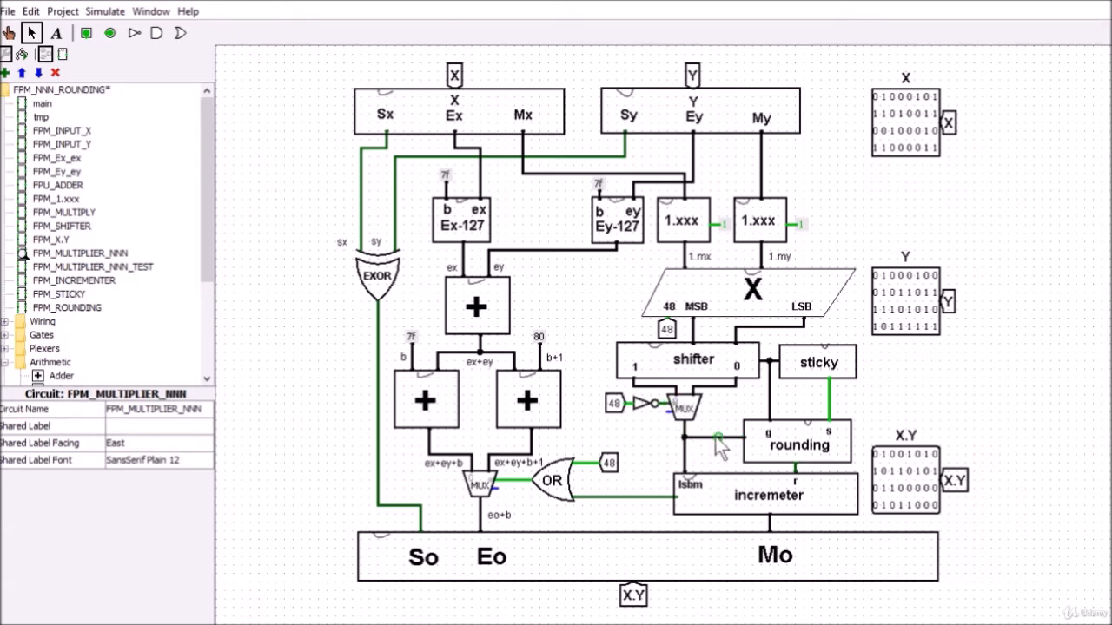
{"action": "right_click", "coordinate": [776, 441]}
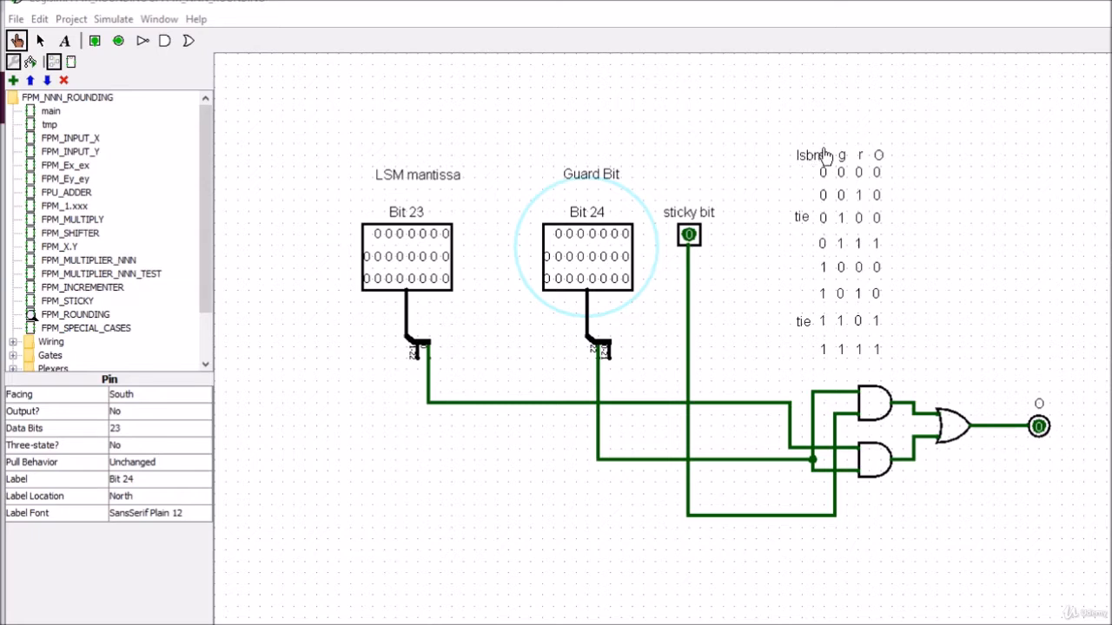
- Toggle the least significant bit of the Bit 23 mantissa input between 1 and 0, ending at 0
{"action": "left_click", "coordinate": [447, 280]}
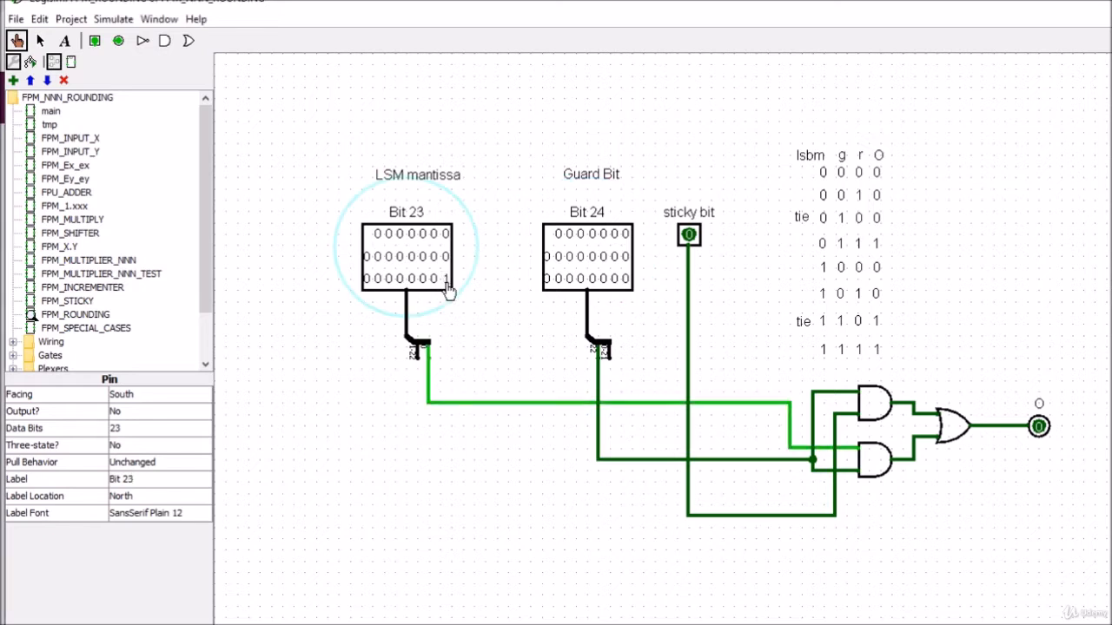
{"action": "left_click", "coordinate": [446, 280]}
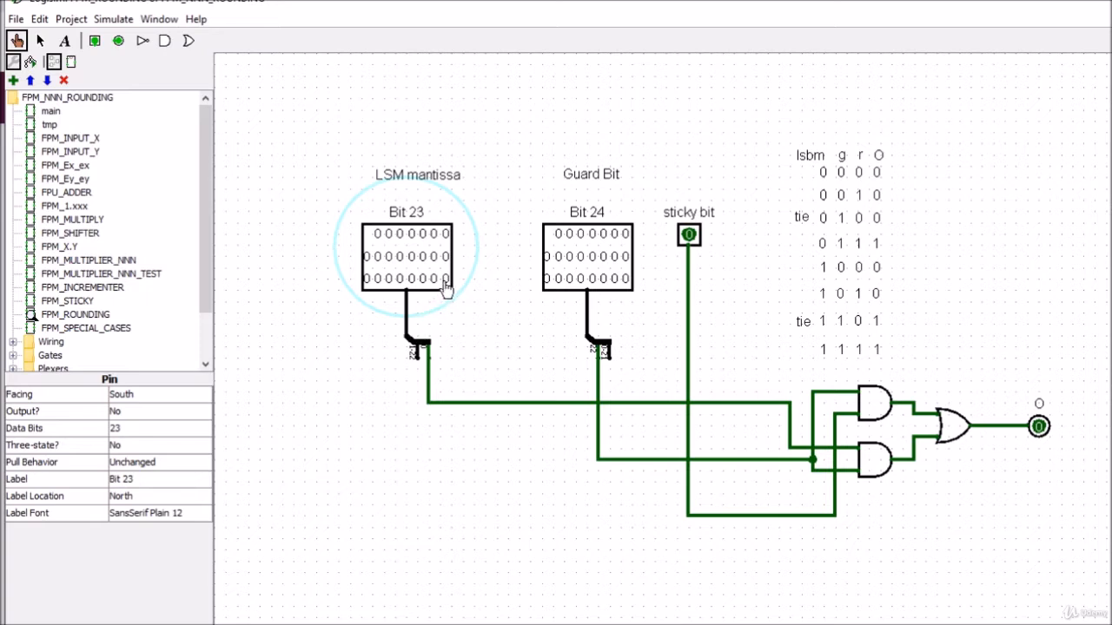
{"action": "left_click", "coordinate": [446, 280]}
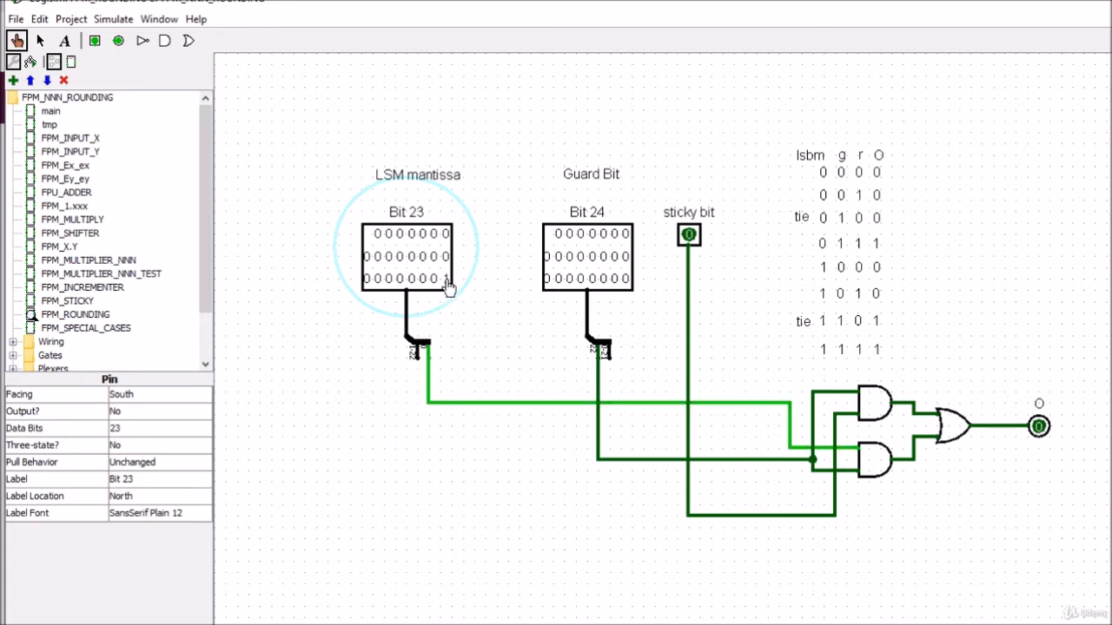
{"action": "left_click", "coordinate": [447, 279]}
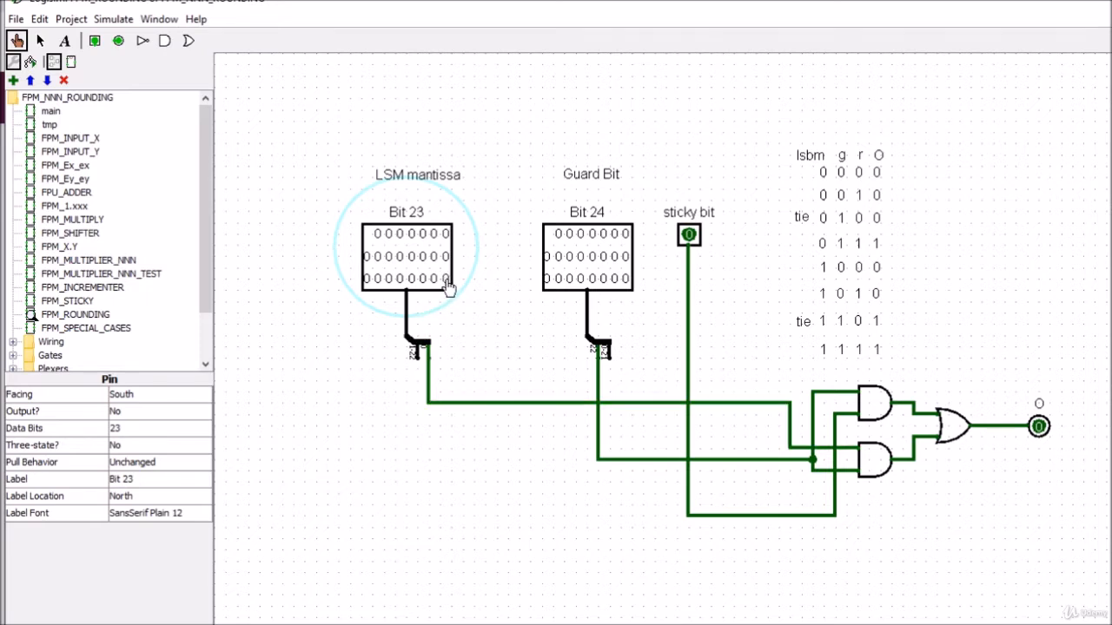
{"action": "left_click", "coordinate": [446, 279]}
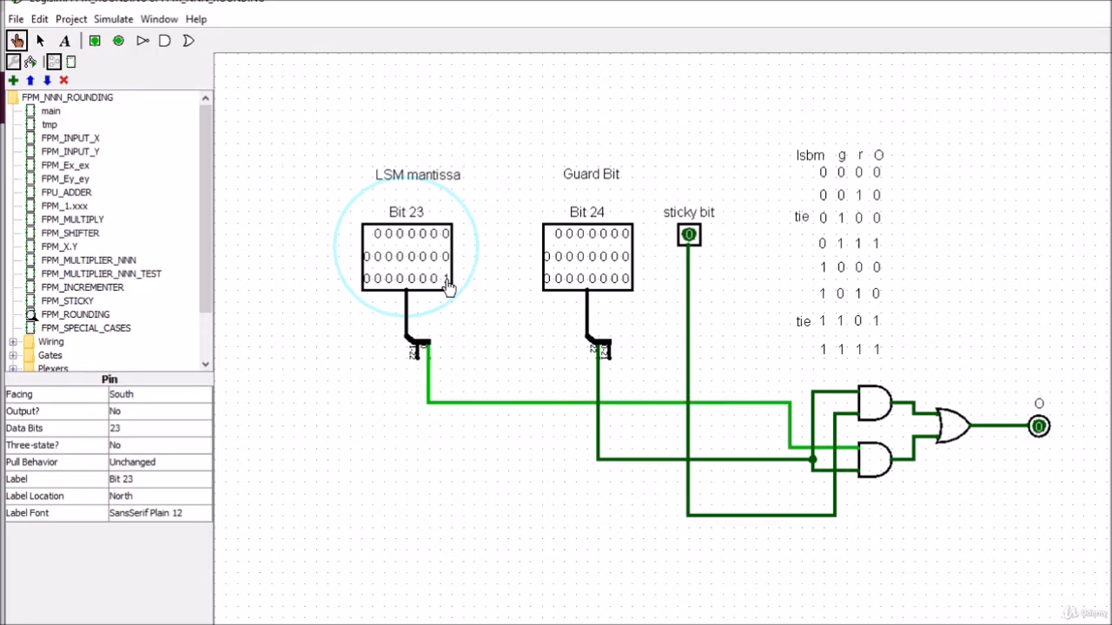
{"action": "left_click", "coordinate": [446, 280]}
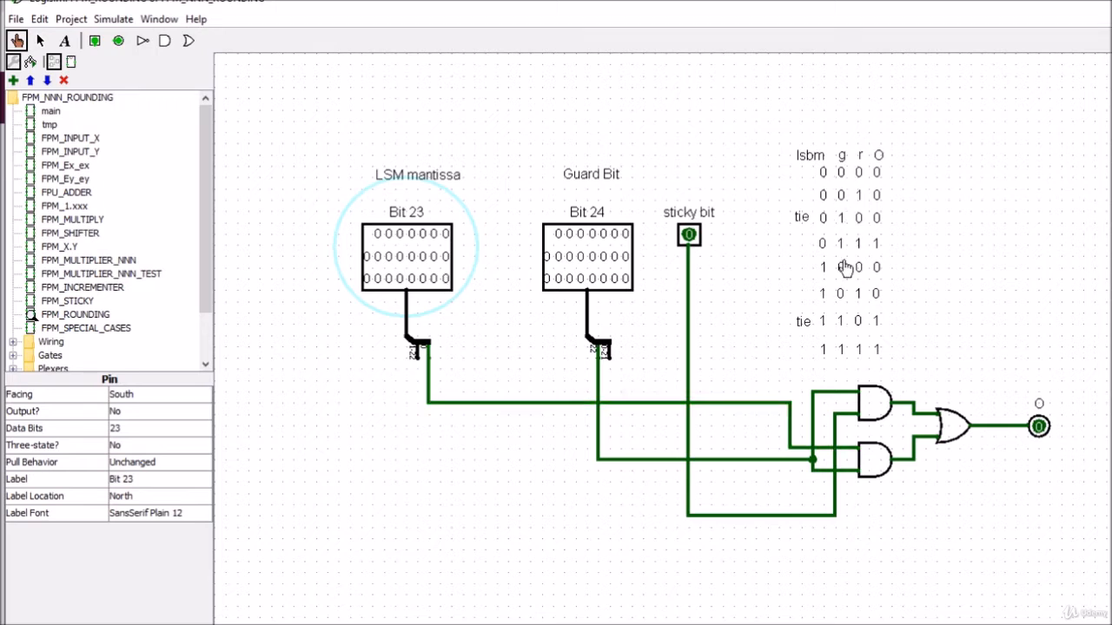
- Set the leading bit of the Bit 24 guard input to 1 and back to 0, and do the same with the sticky bit
{"action": "left_click", "coordinate": [561, 236]}
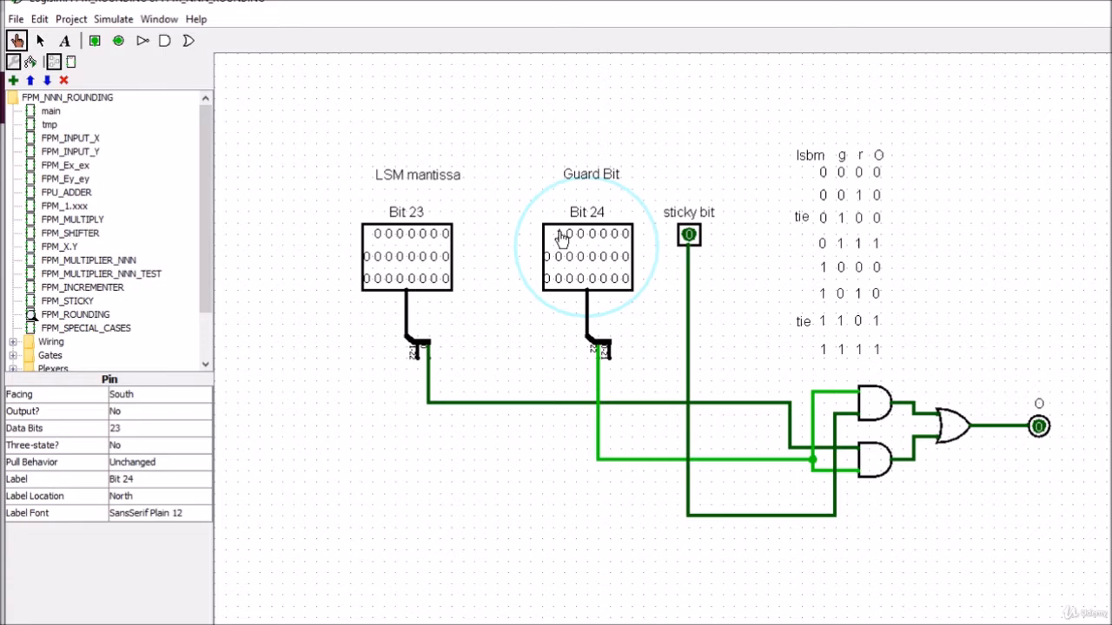
{"action": "left_click", "coordinate": [560, 237]}
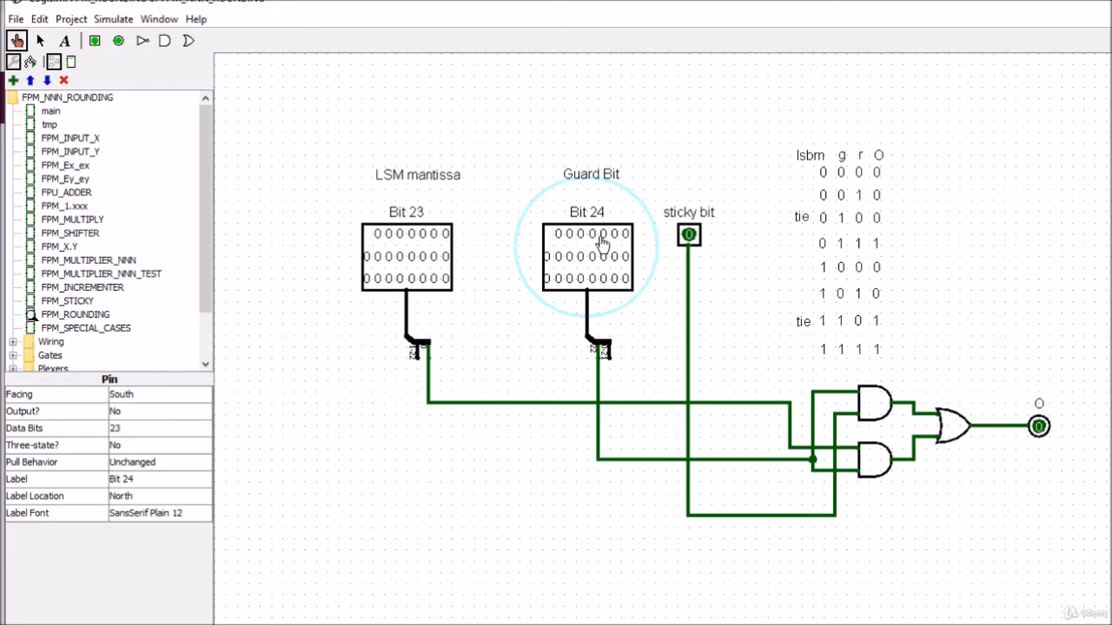
{"action": "left_click", "coordinate": [689, 237]}
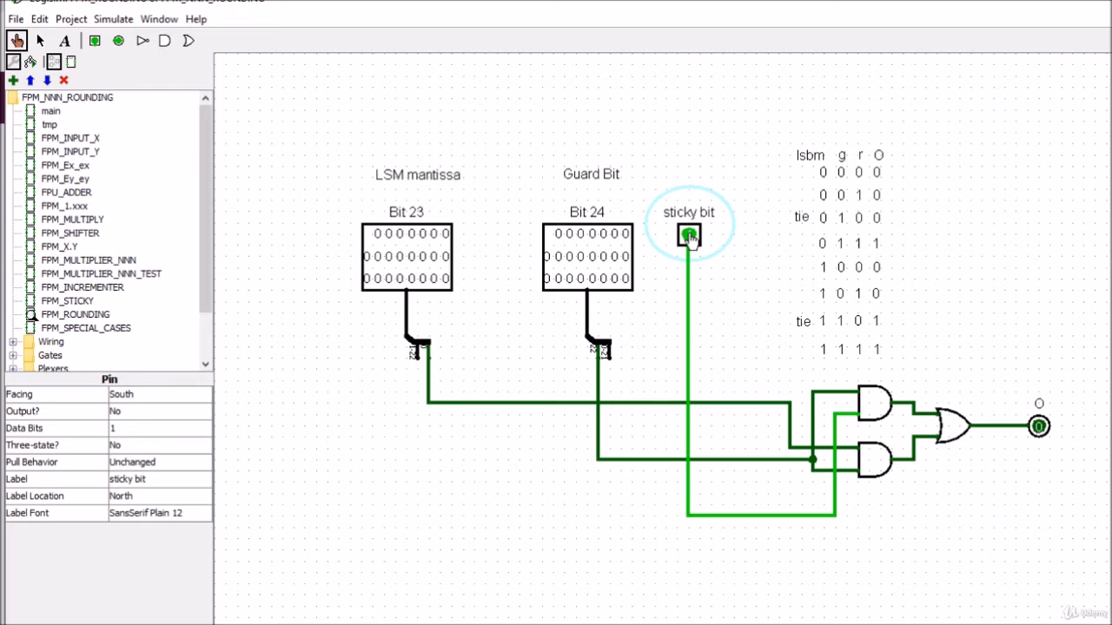
{"action": "left_click", "coordinate": [688, 236]}
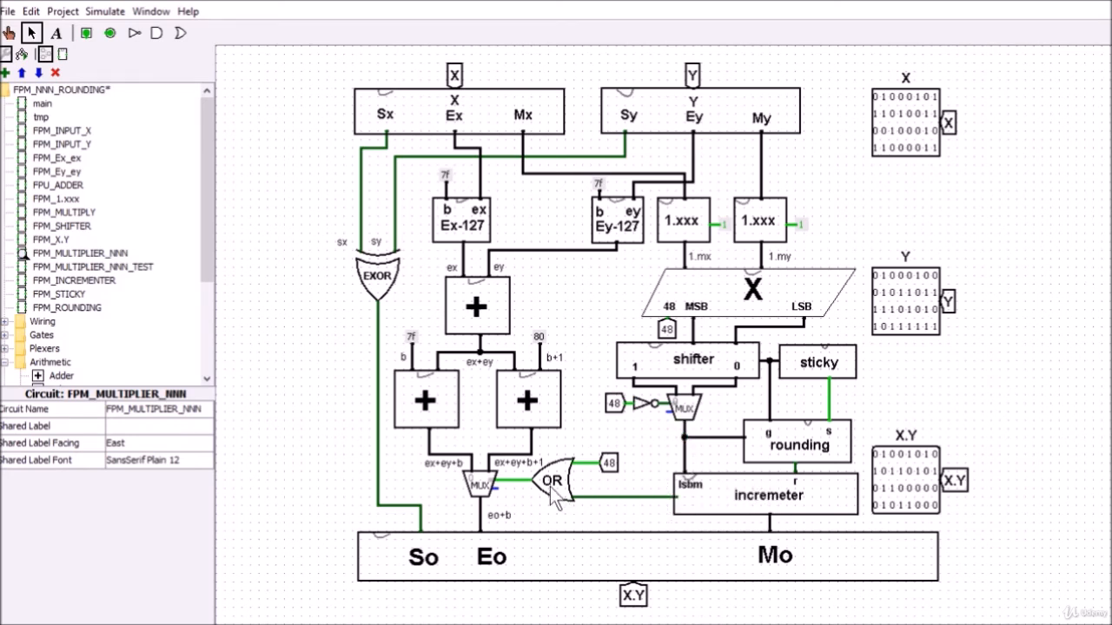
- View the incrementer block's FPM_INCREMENTER circuit from the multiplier, and return to FPM_MULTIPLIER_NNN
{"action": "right_click", "coordinate": [767, 495]}
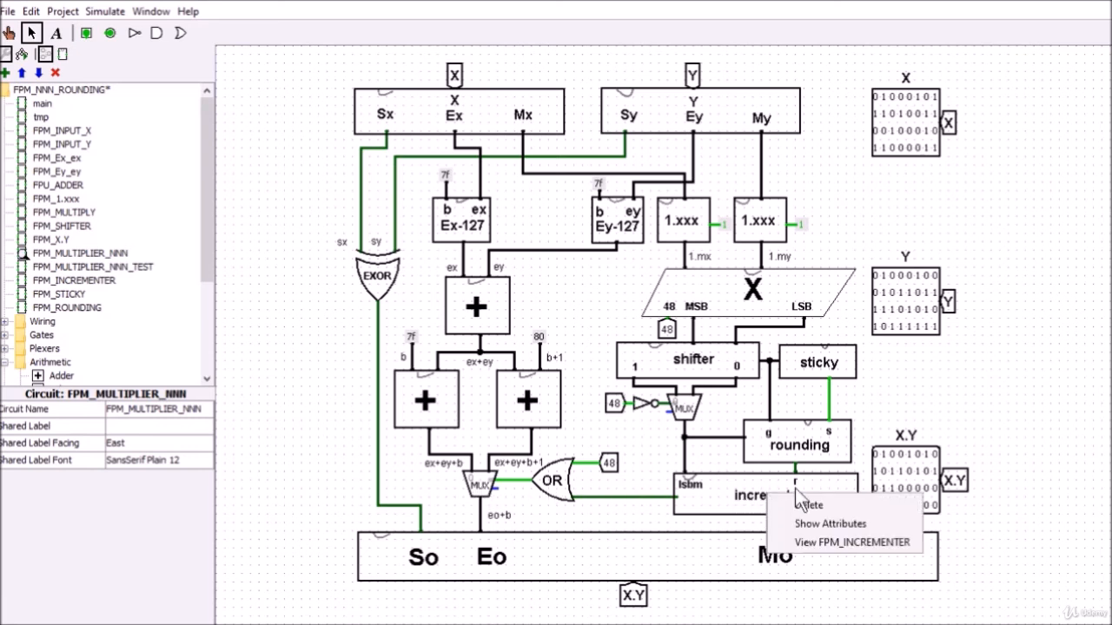
{"action": "left_click", "coordinate": [792, 543]}
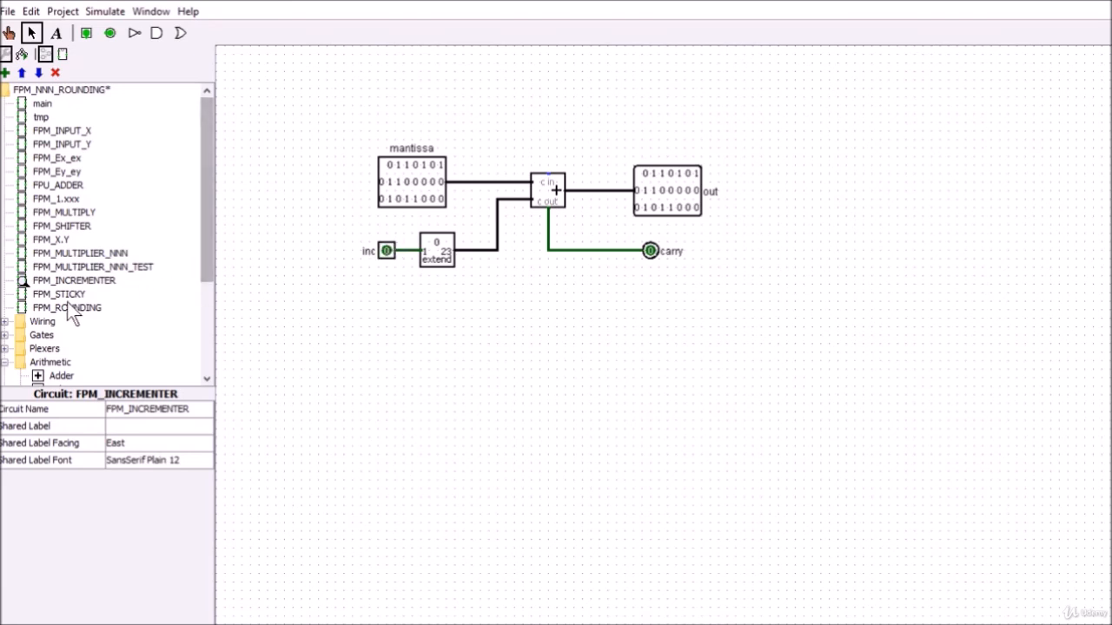
{"action": "double_click", "coordinate": [69, 254]}
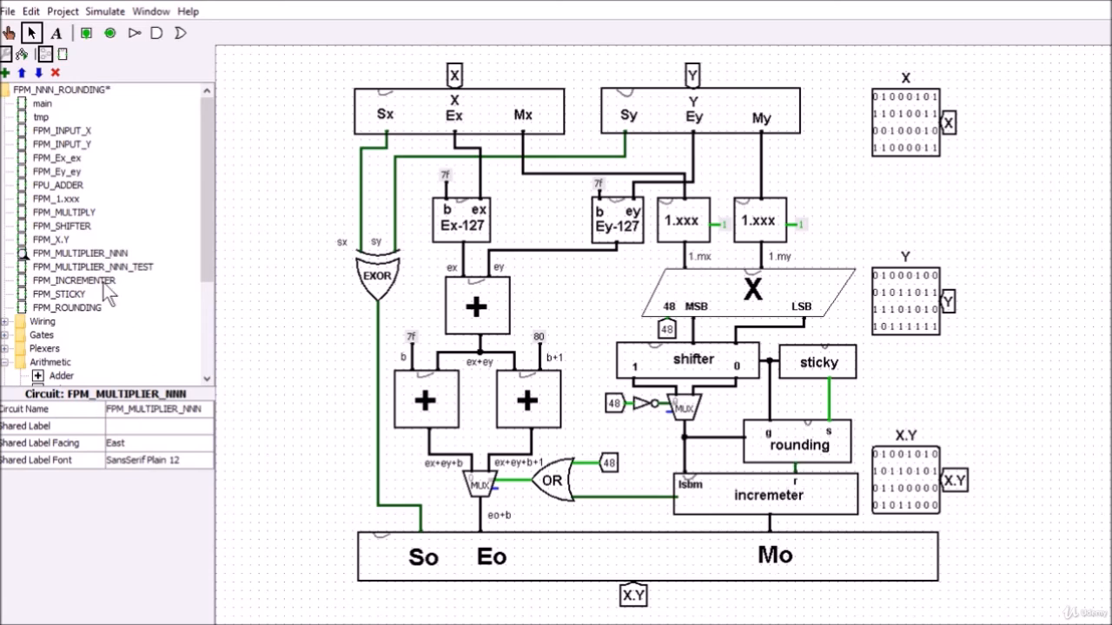
- Reopen FPM_INCREMENTER, trace the extended inc input into the adder, and go back to the FPM_MULTIPLIER_NNN circuit
{"action": "double_click", "coordinate": [86, 281]}
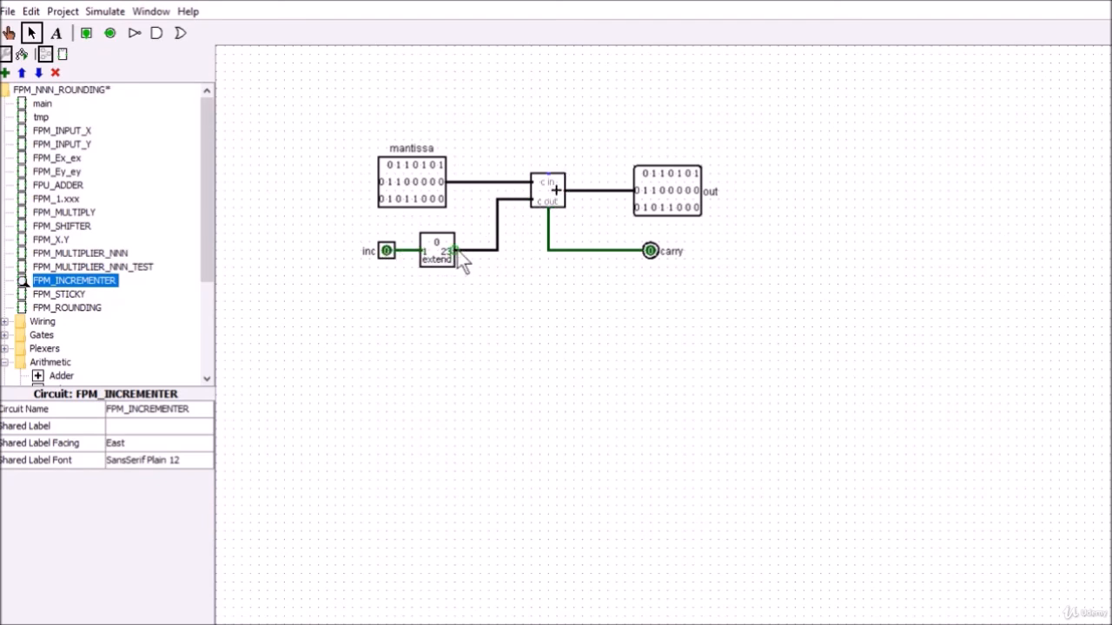
{"action": "left_click_drag", "start_coordinate": [521, 201], "coordinate": [530, 201]}
{"action": "left_click", "coordinate": [80, 253]}
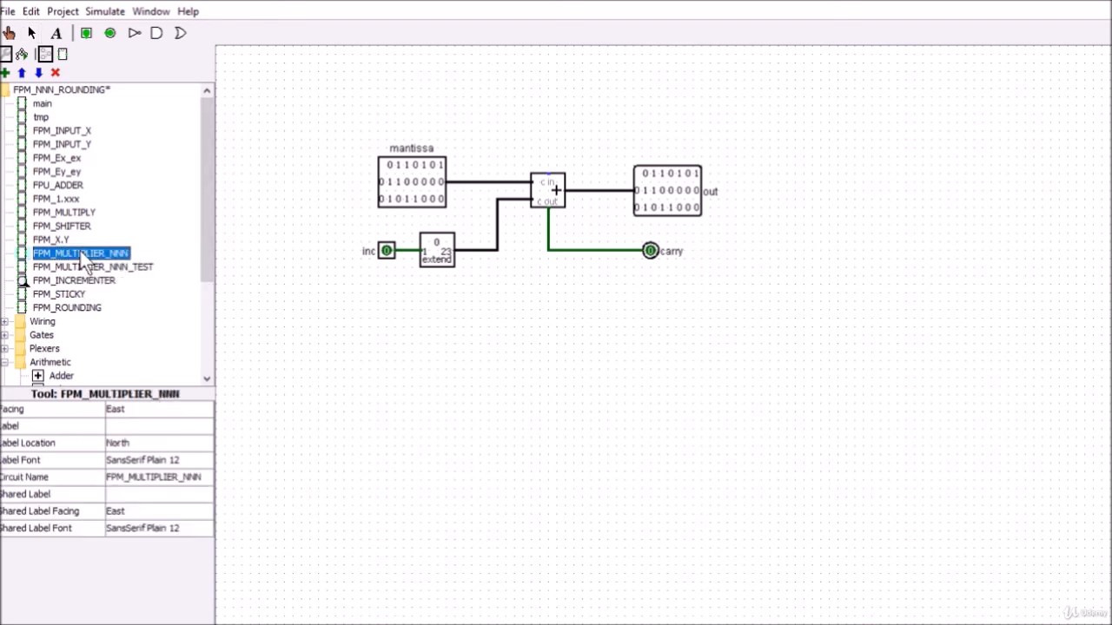
{"action": "double_click", "coordinate": [82, 255]}
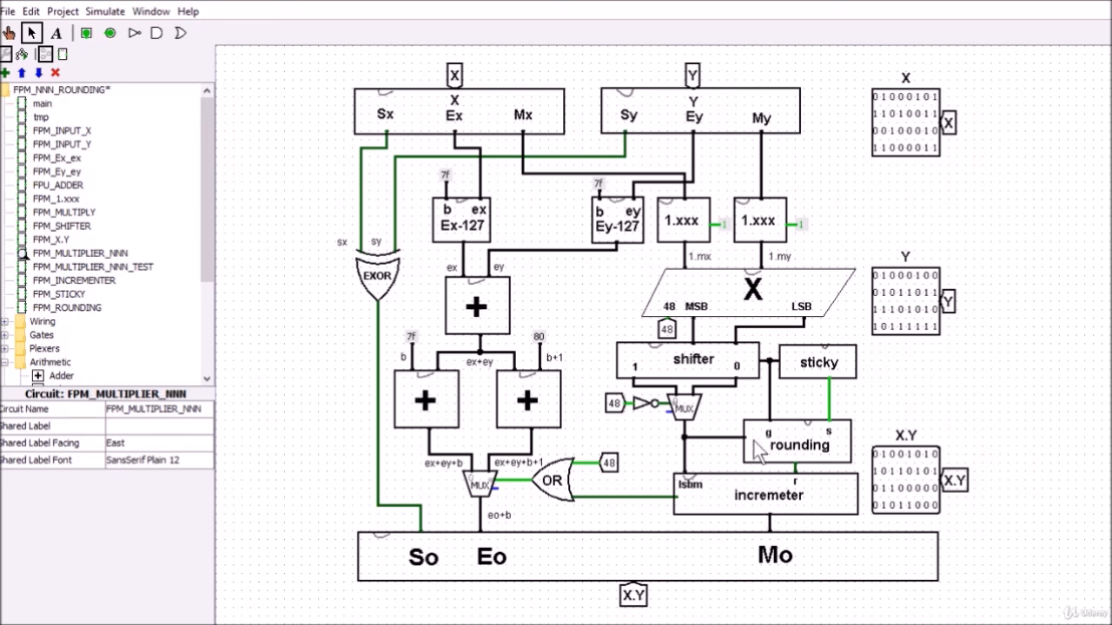
{"action": "left_click", "coordinate": [708, 364]}
{"action": "right_click", "coordinate": [707, 363]}
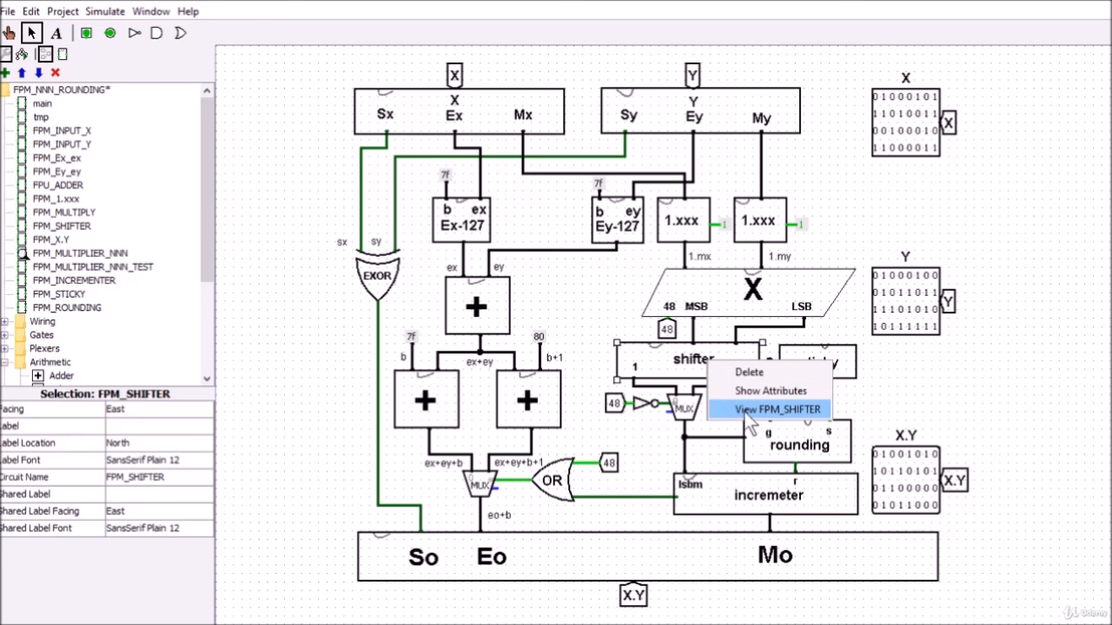
{"action": "left_click", "coordinate": [323, 344]}
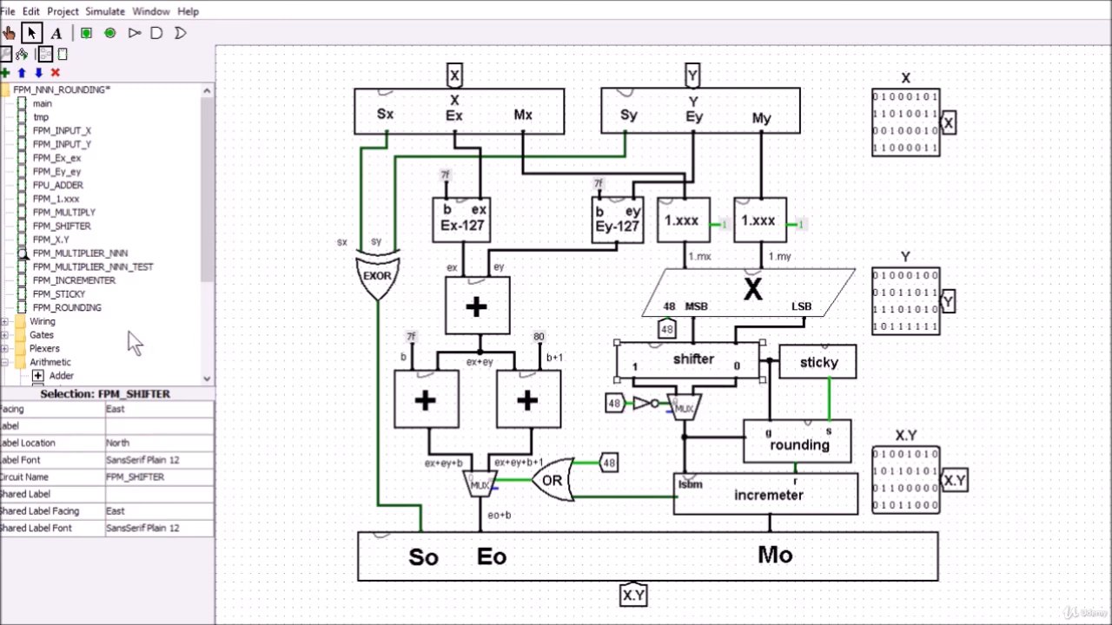
- Open the FPM_MULTIPLIER_NNN_TEST circuit and view the internal circuit of its Multiplier block
{"action": "double_click", "coordinate": [104, 266]}
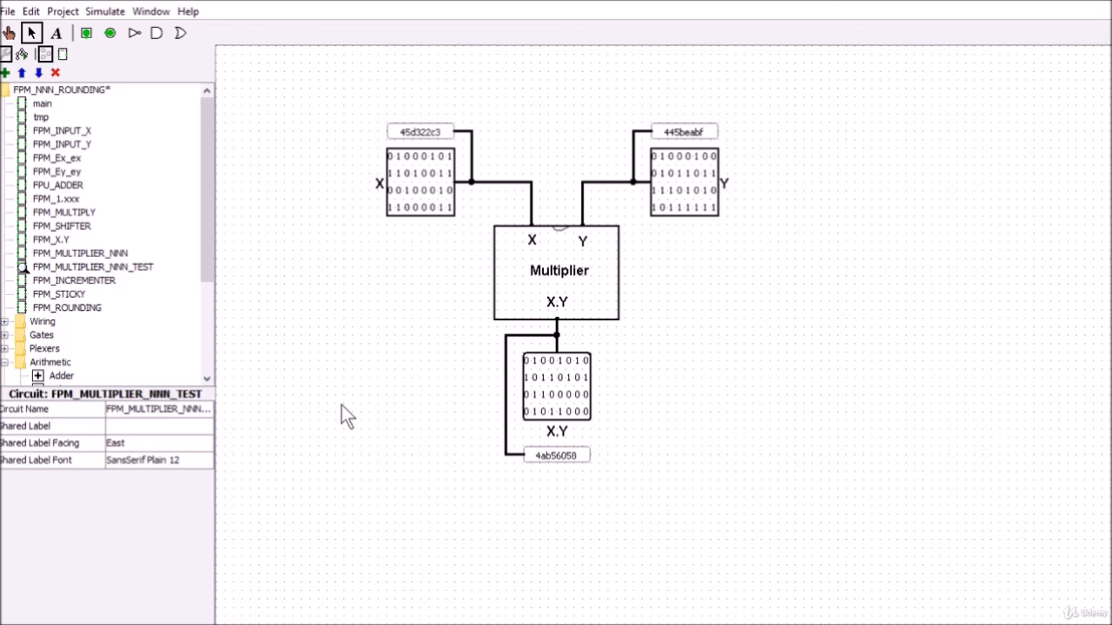
{"action": "right_click", "coordinate": [569, 270]}
{"action": "left_click", "coordinate": [600, 310]}
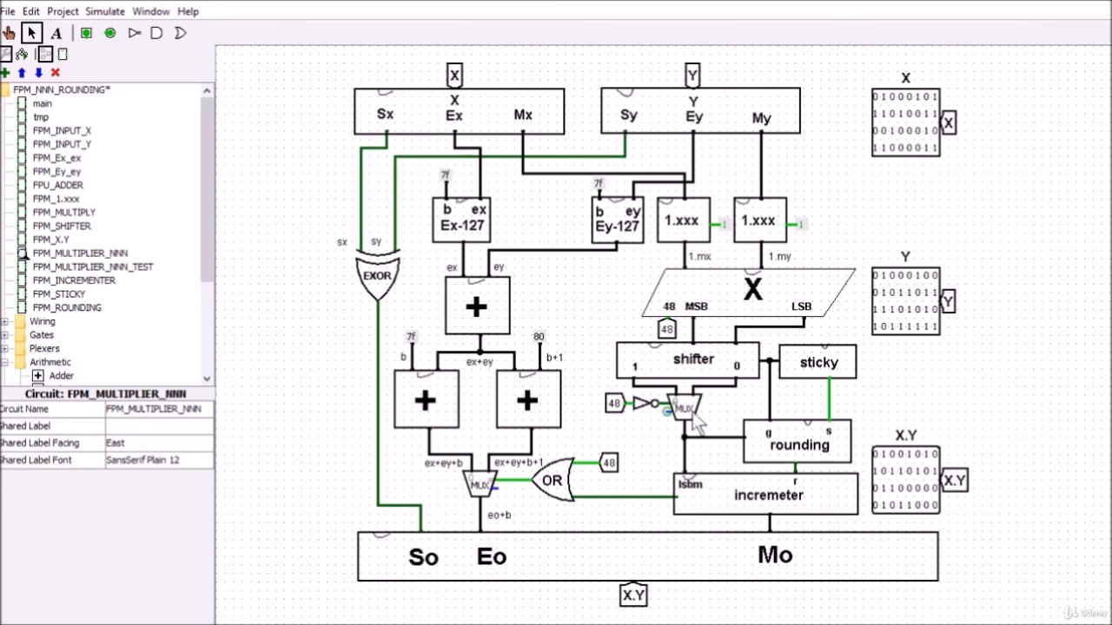
- View the shifter block's FPM_SHIFTER circuit from within the multiplier, and return to the FPM_MULTIPLIER_NNN circuit
{"action": "right_click", "coordinate": [708, 355]}
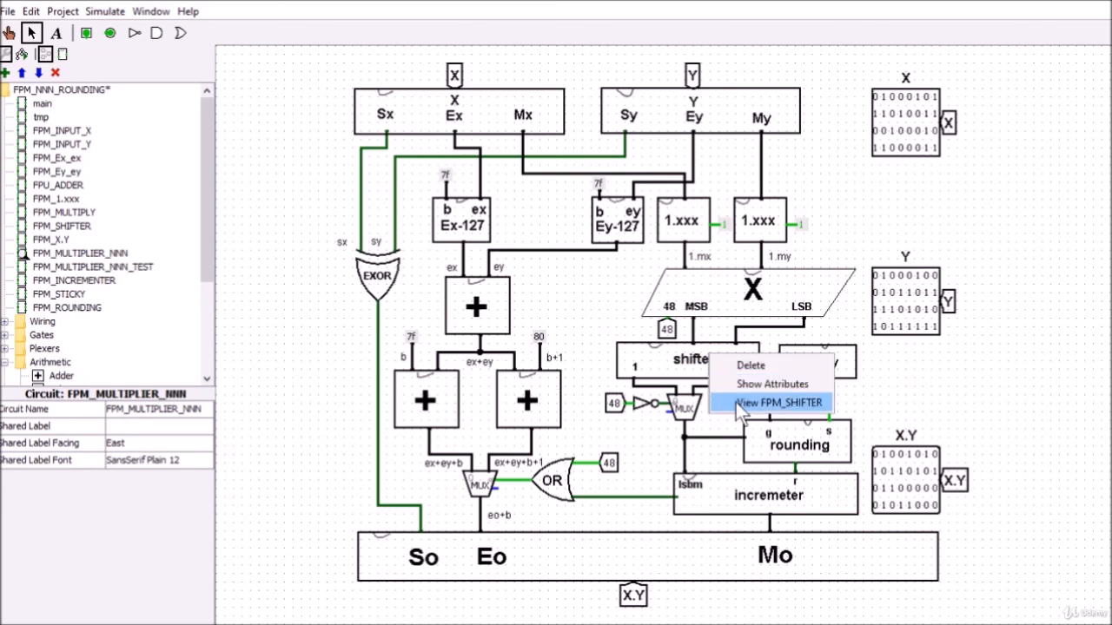
{"action": "left_click", "coordinate": [778, 402]}
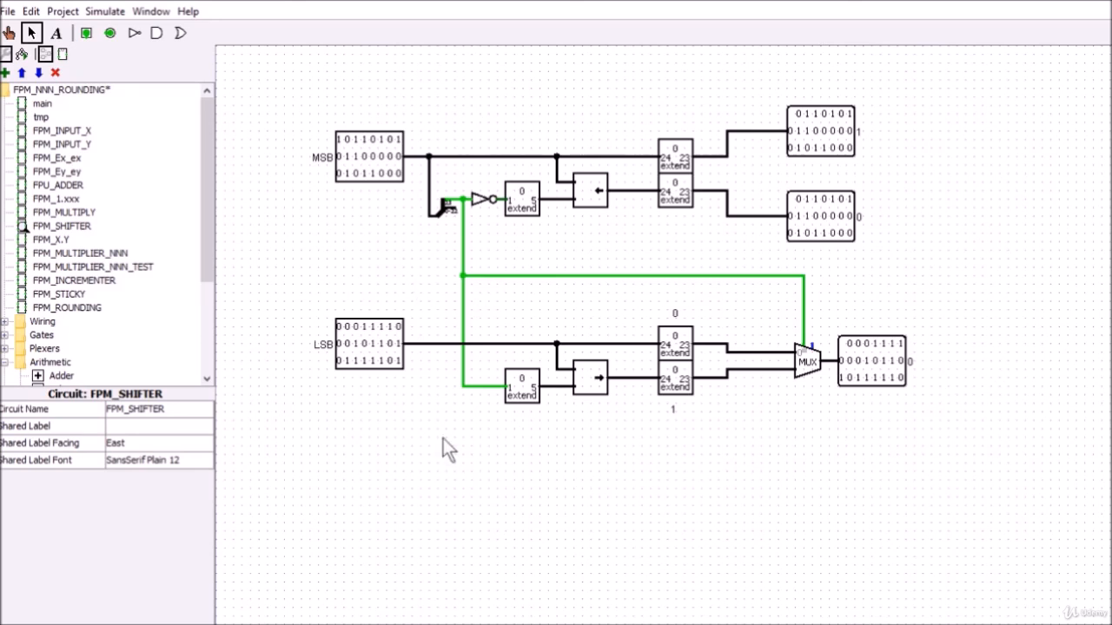
{"action": "double_click", "coordinate": [87, 254]}
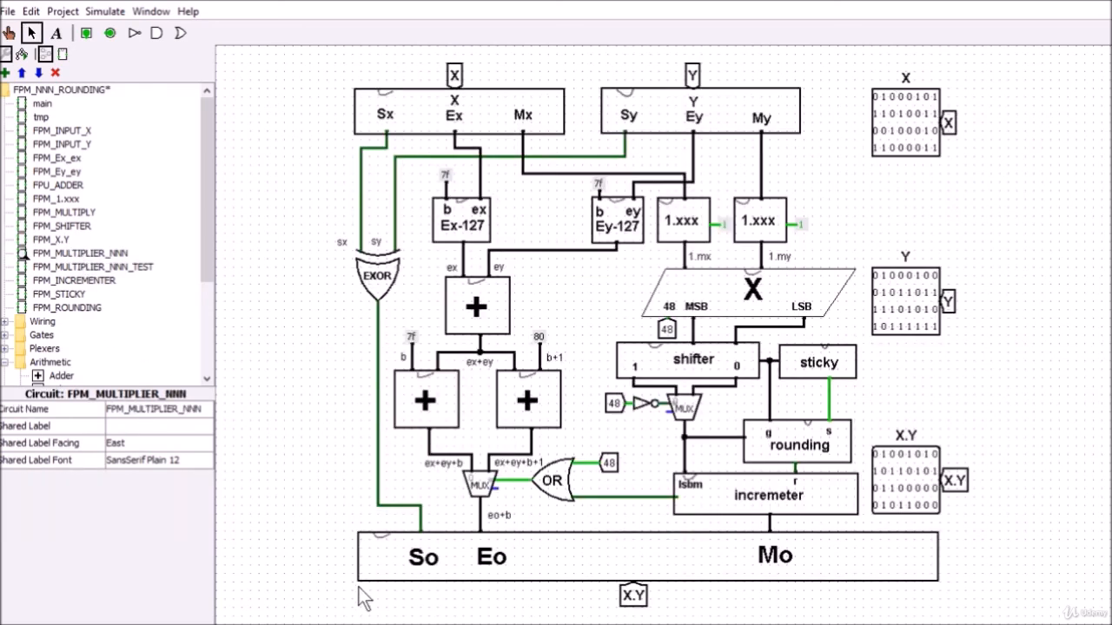